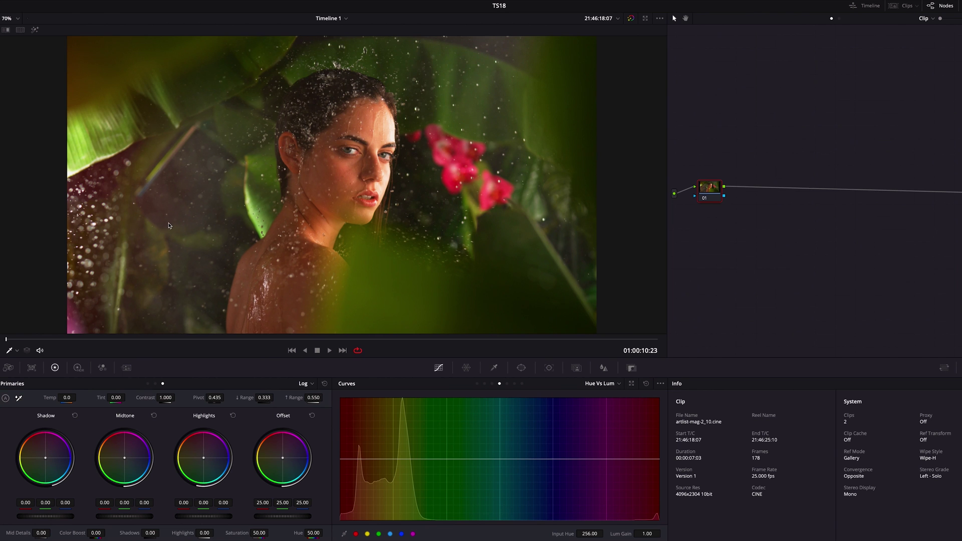
Play the wet portrait clip and stop on frame 01:00:15:03
key(space)
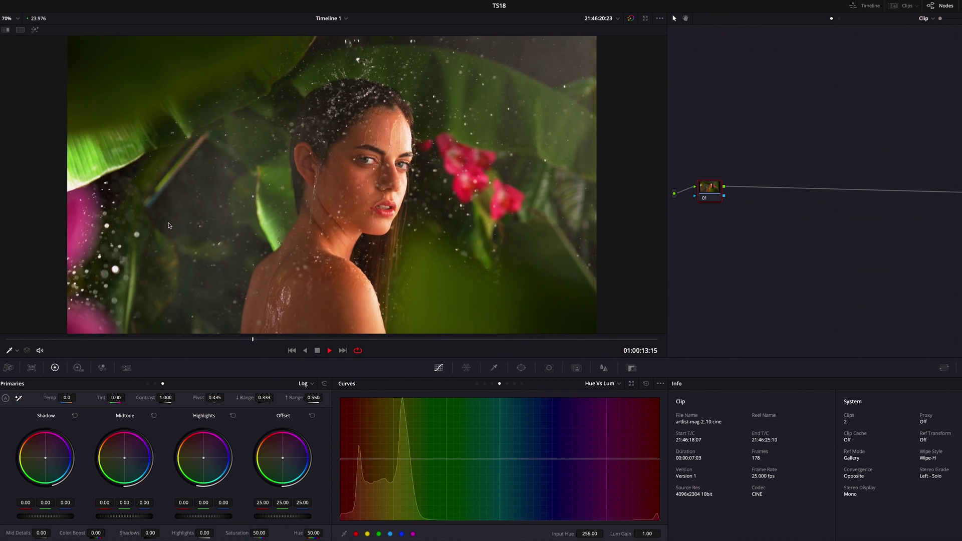
key(space)
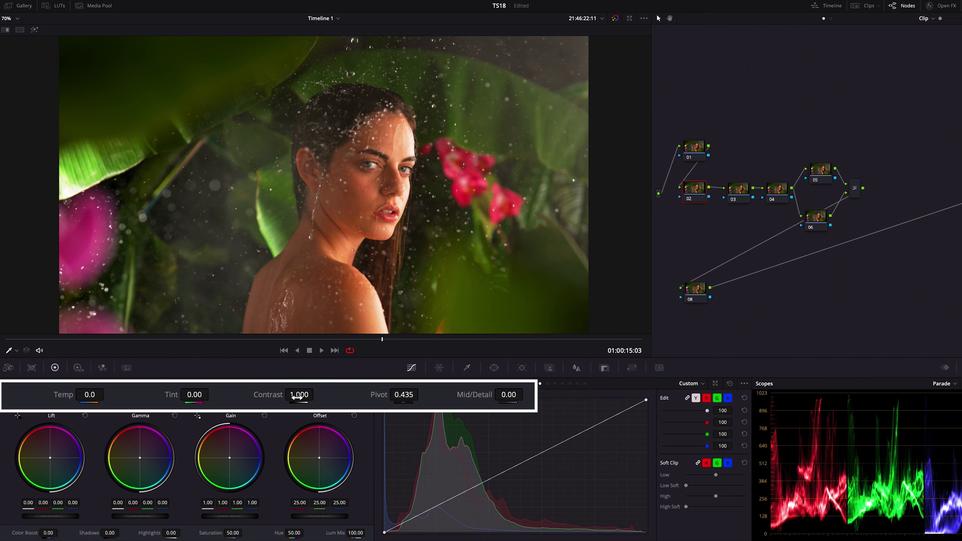
Grade node 02 with Contrast 1.140, slightly raised Gamma, lowered Lift, Highlights -20, Saturation 58, then bypass-compare
drag(299, 395, 339, 390)
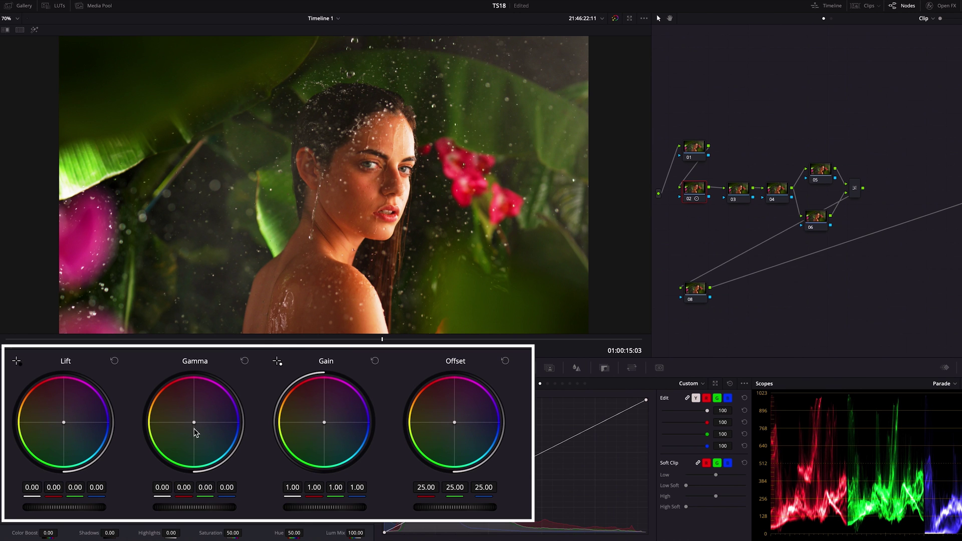
drag(192, 508, 345, 507)
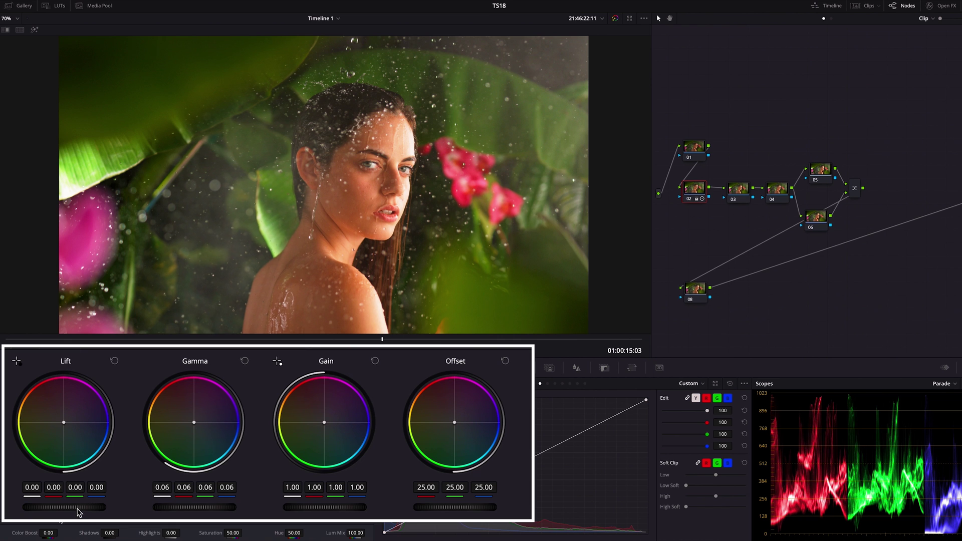
drag(80, 508, 65, 508)
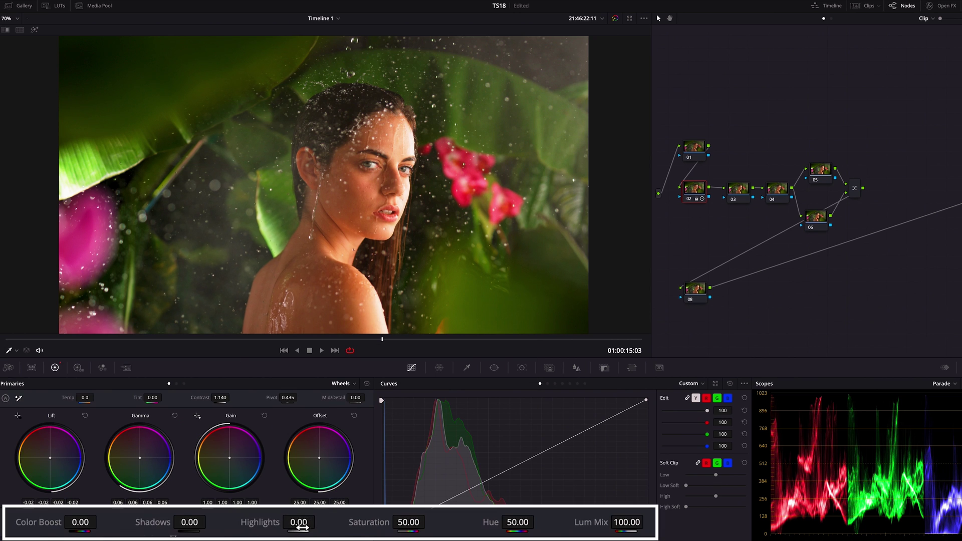
click(301, 527)
drag(300, 527, 275, 532)
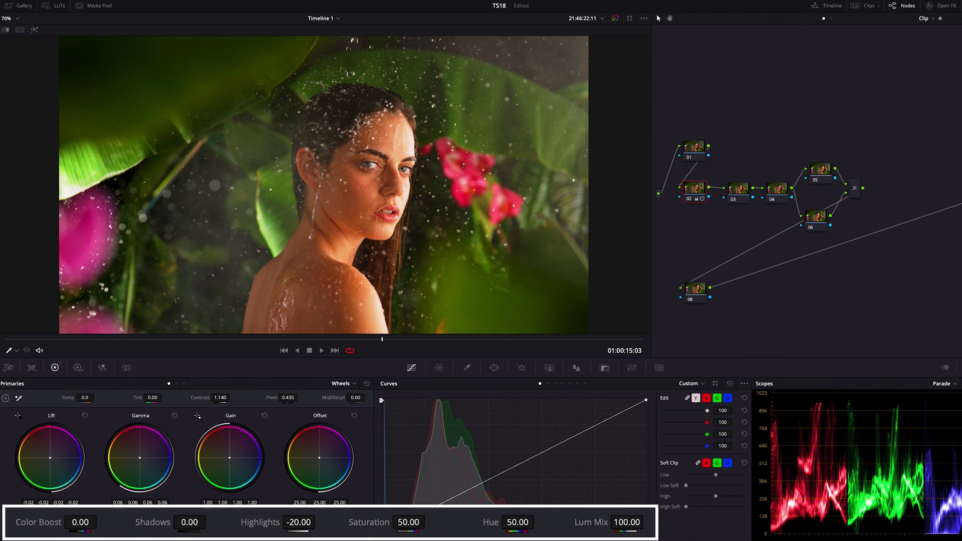
drag(408, 522, 434, 521)
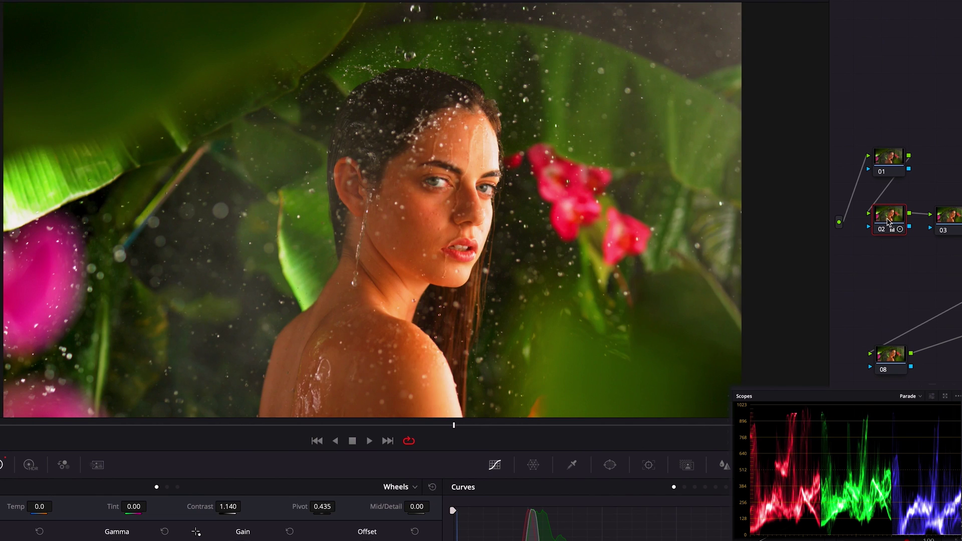
key(ctrl+d)
key(ctrl+d)
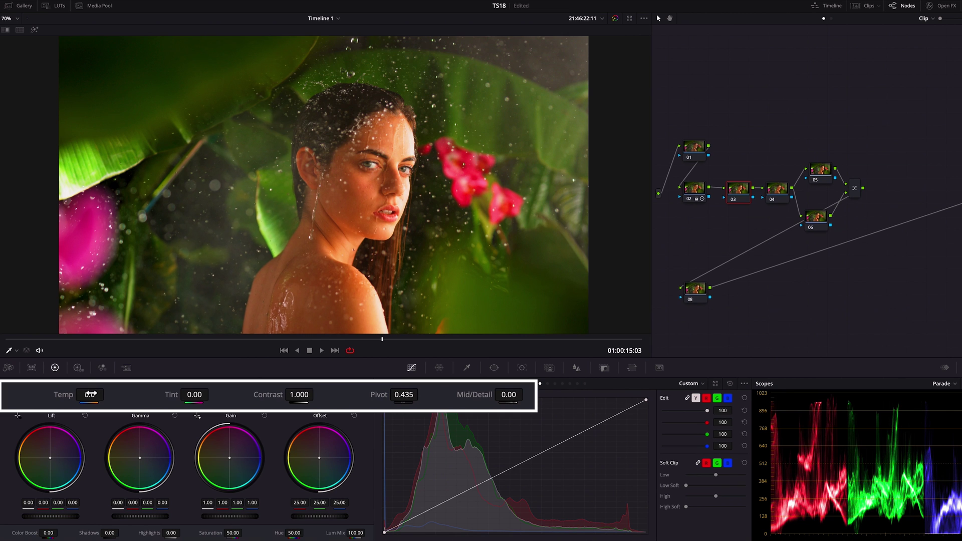
Drag node 03's Temp value left in the Primaries bar to cool the image
drag(90, 395, 61, 399)
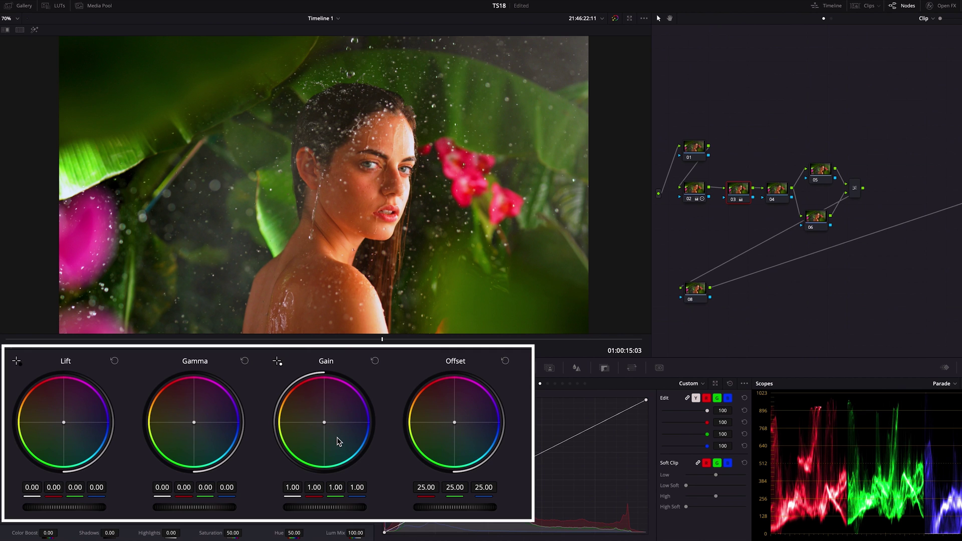
Push node 03's Gain toward blue (0.94/1.01/1.06) and Gamma slightly blue (-0.03/0.01/0.03)
drag(325, 424, 336, 441)
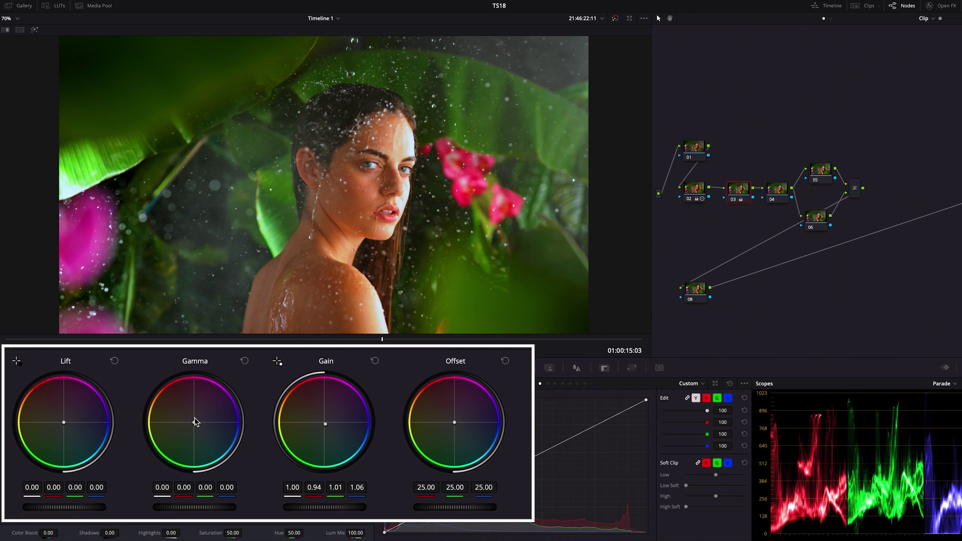
drag(194, 422, 234, 473)
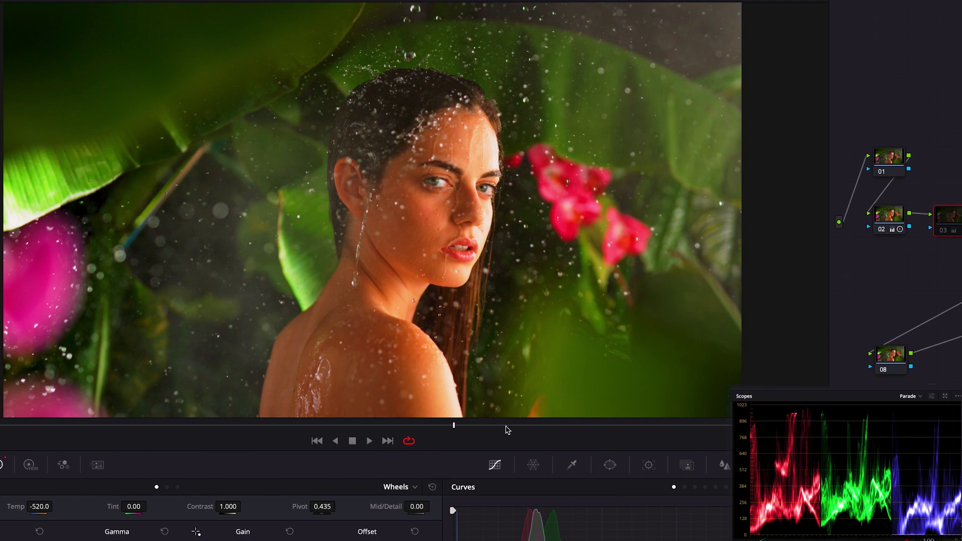
Bypass node 03 to compare, then select node 01 and bring up the HDR Grade wheels
key(ctrl+d)
key(ctrl+d)
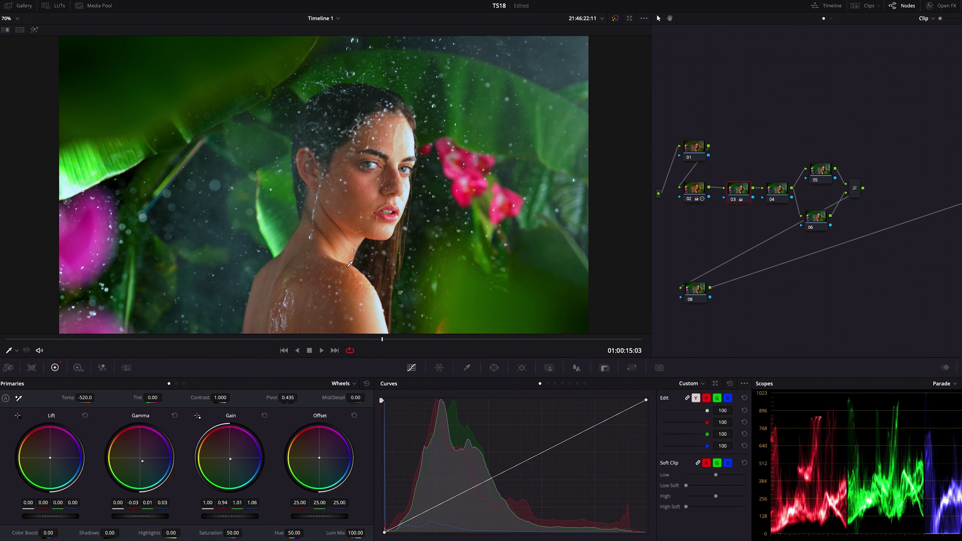
click(695, 145)
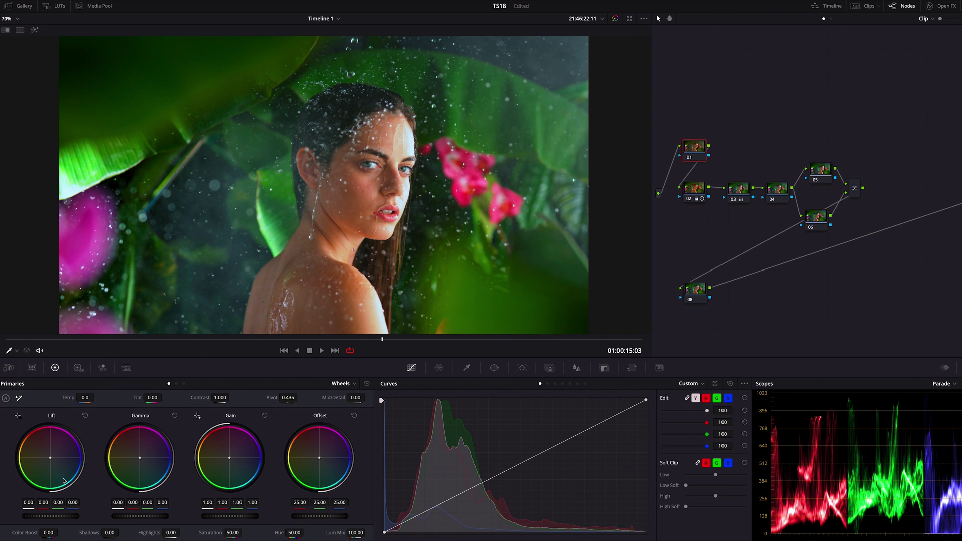
click(78, 368)
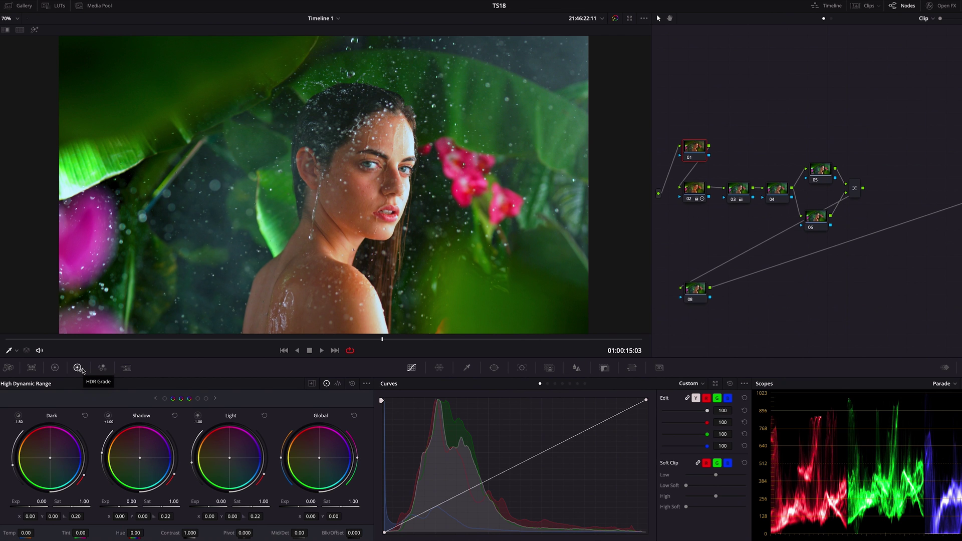
Widen the HDR Highlight zone to a 1.20 minimum to include more face, with exposure 0.30
click(312, 385)
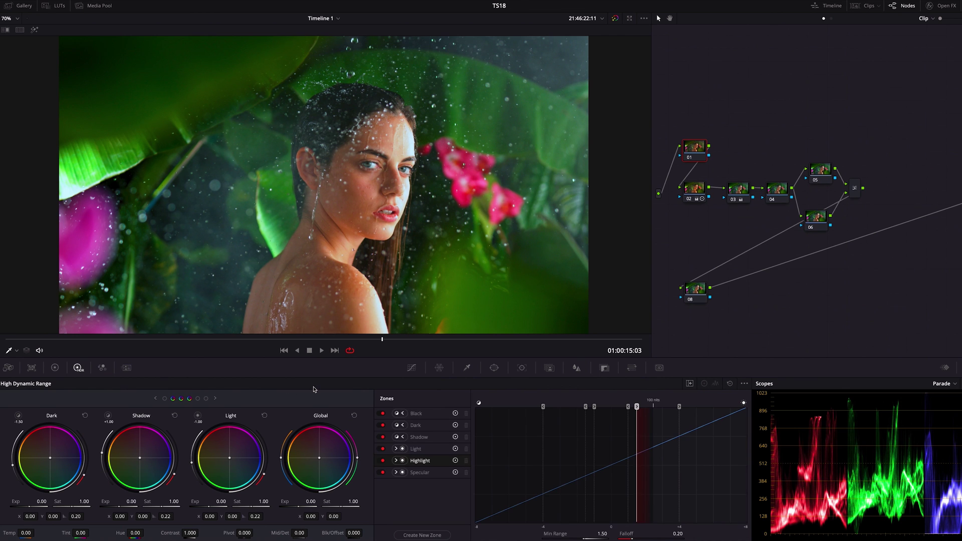
key(shift+h)
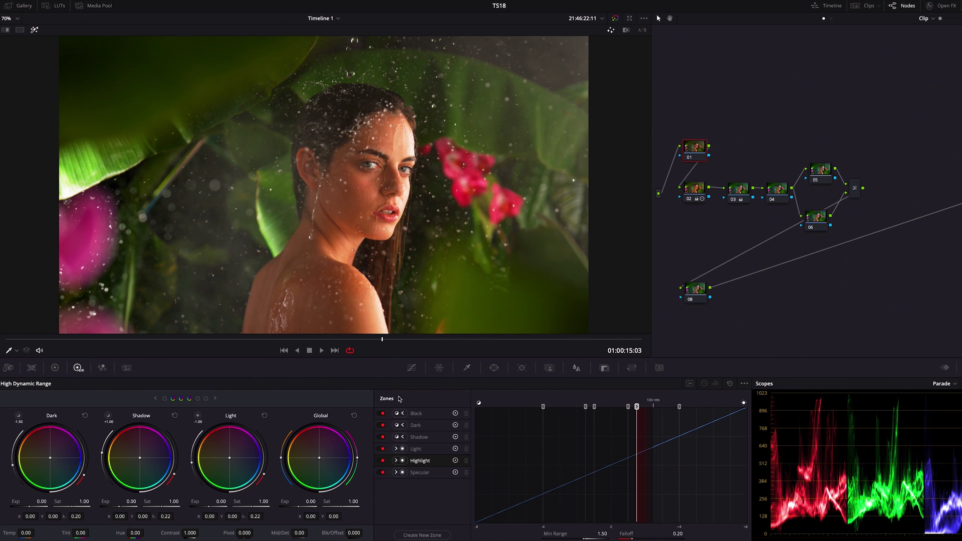
click(198, 398)
mouse_move(637, 406)
mouse_down()
mouse_move(648, 405)
mouse_move(637, 406)
mouse_up()
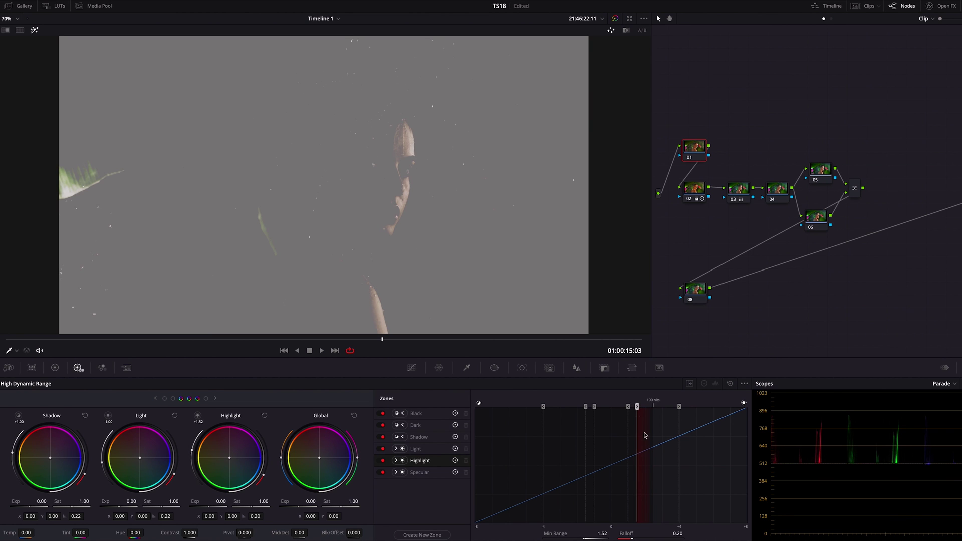
mouse_move(637, 406)
mouse_down()
mouse_move(645, 406)
mouse_move(602, 411)
mouse_move(636, 414)
mouse_up()
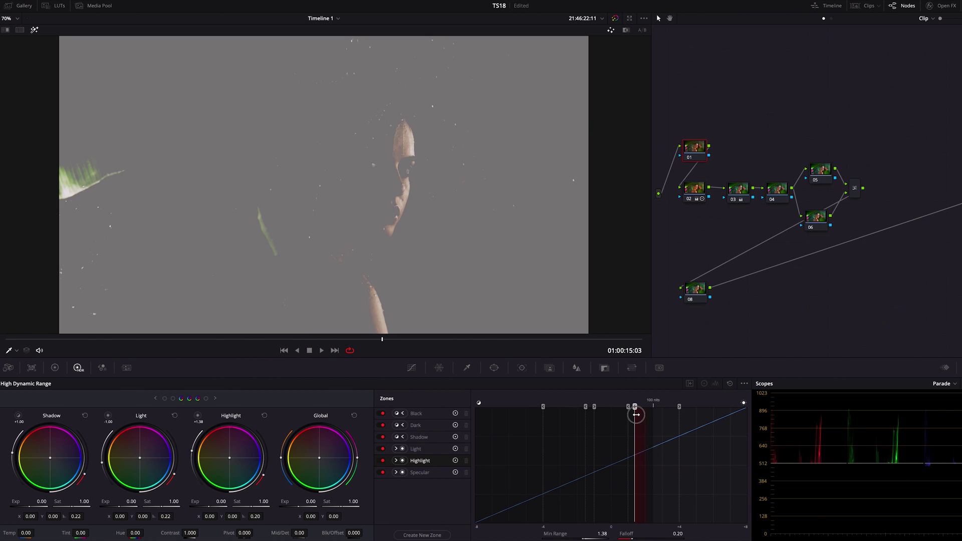
drag(636, 415, 632, 416)
key(shift+Left)
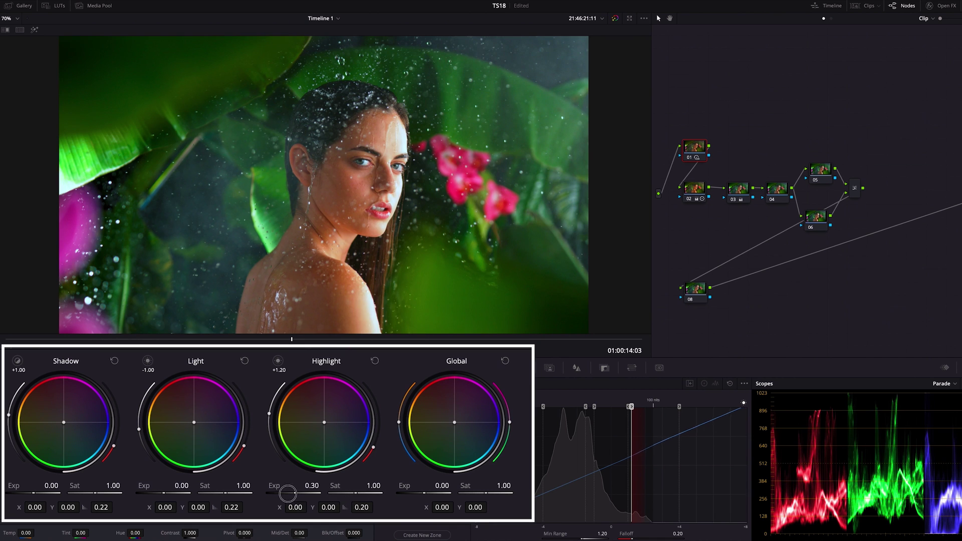
drag(279, 494, 206, 507)
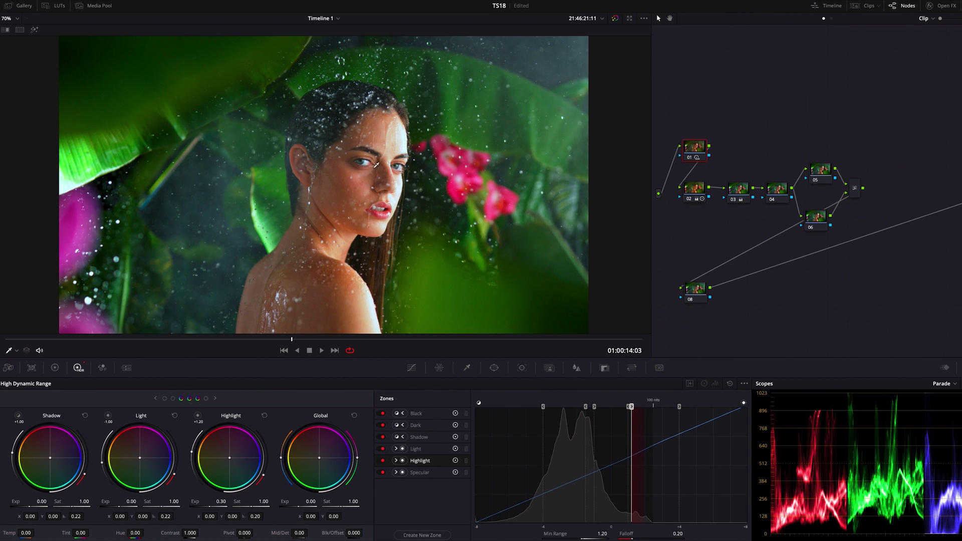
click(376, 165)
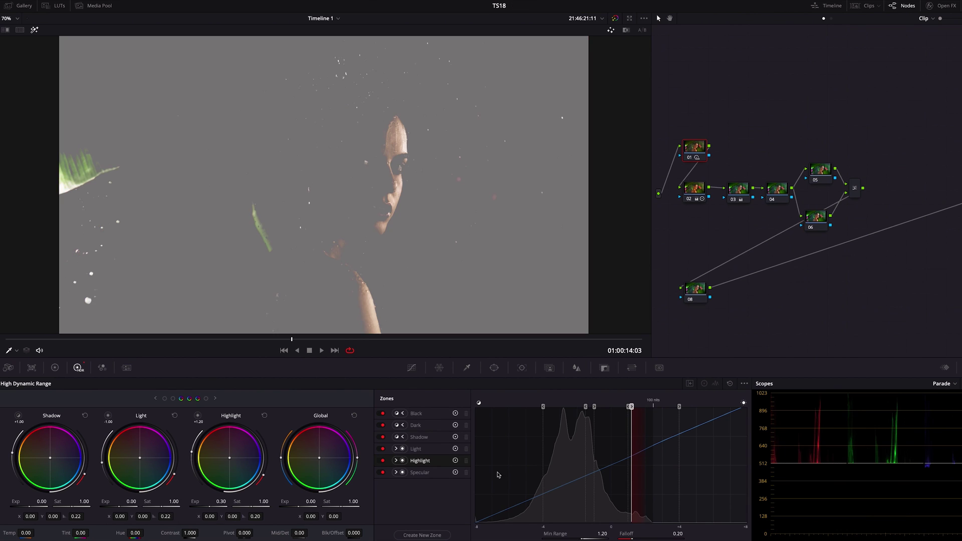
Extend the HDR Light zone down to -2.20 and raise its exposure to 0.35
click(420, 450)
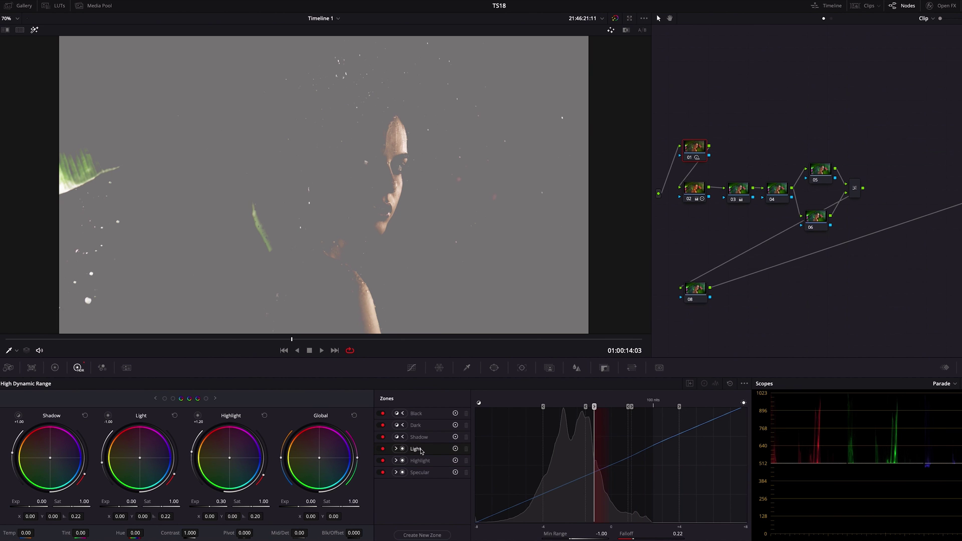
drag(596, 408, 576, 412)
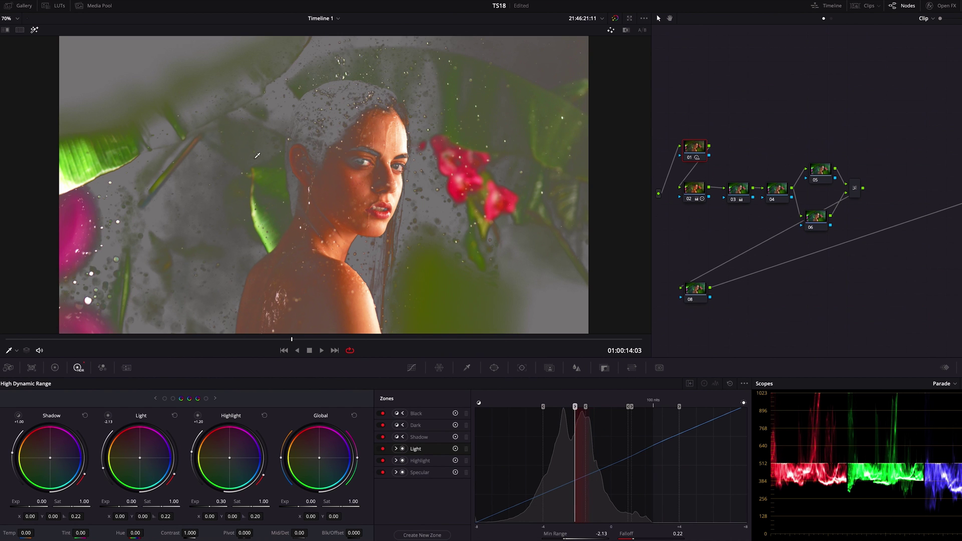
drag(576, 408, 574, 408)
drag(116, 506, 244, 492)
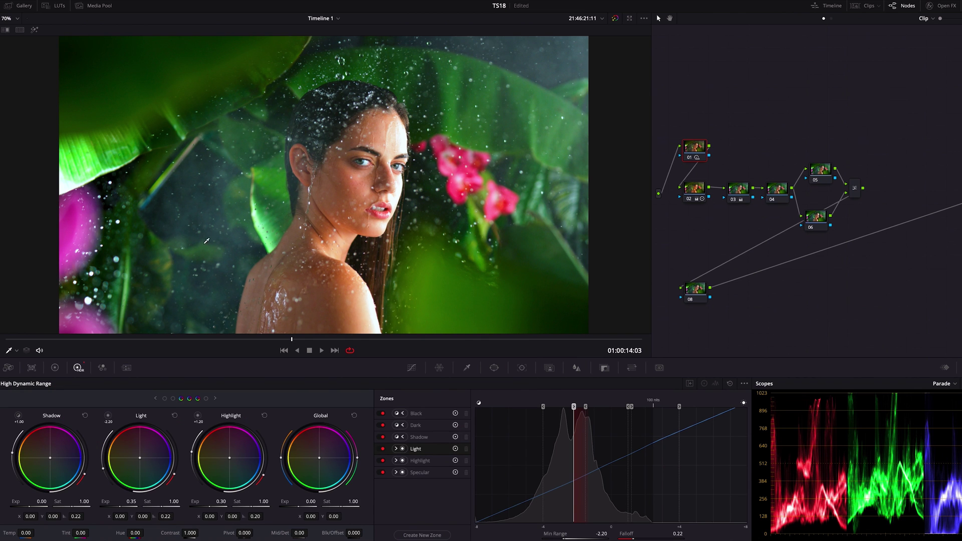
key(shift+h)
Narrow the Shadow zone's upper range and darken Shadow exposure to -0.56
click(418, 437)
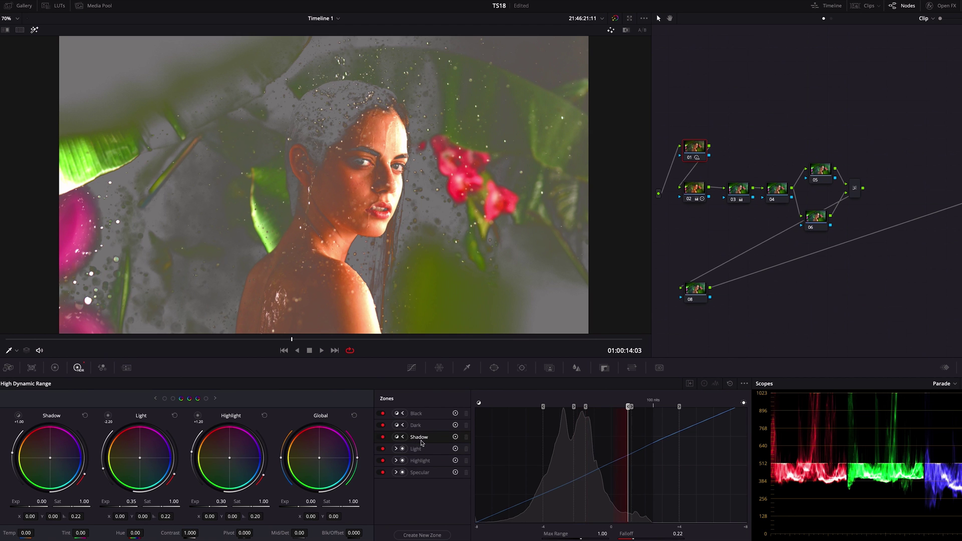
drag(629, 406, 584, 417)
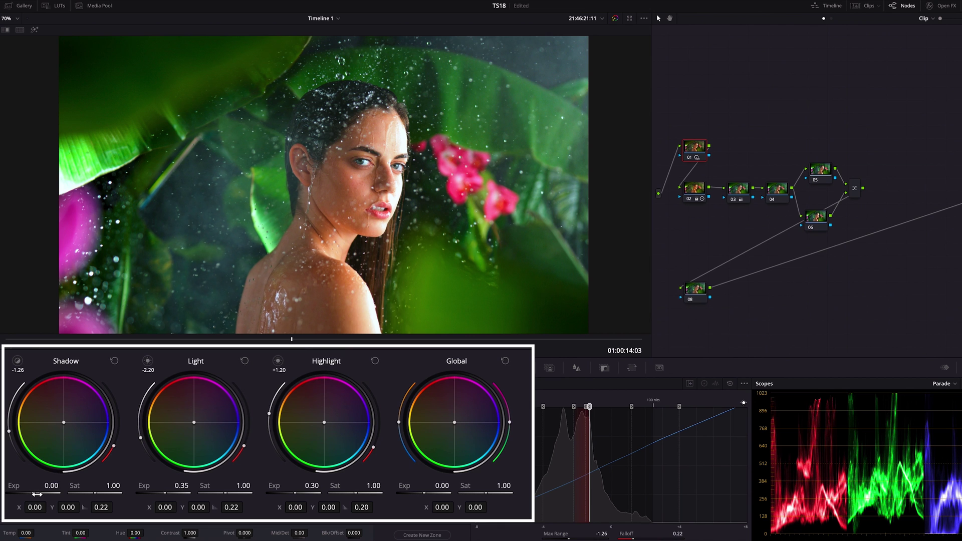
drag(34, 493, 32, 494)
drag(495, 271, 435, 277)
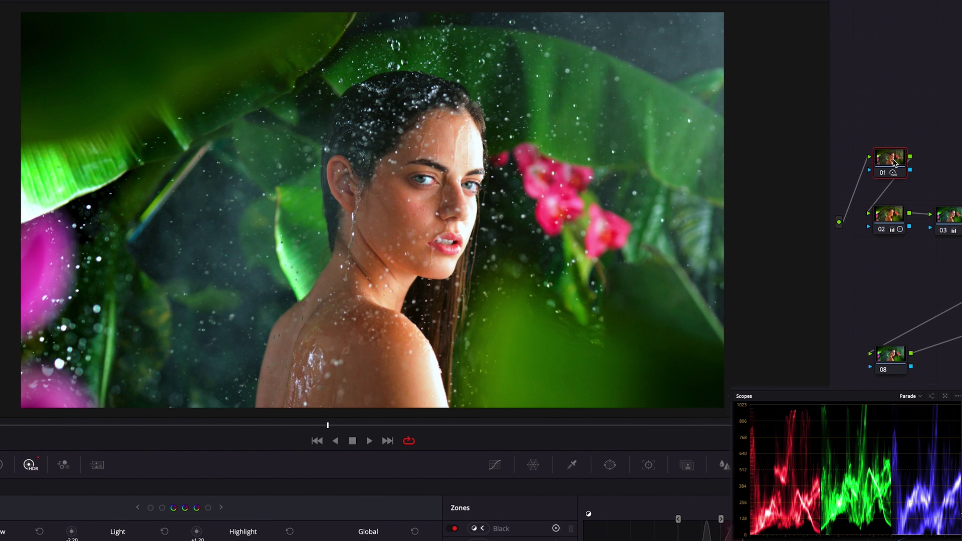
key(ctrl+d)
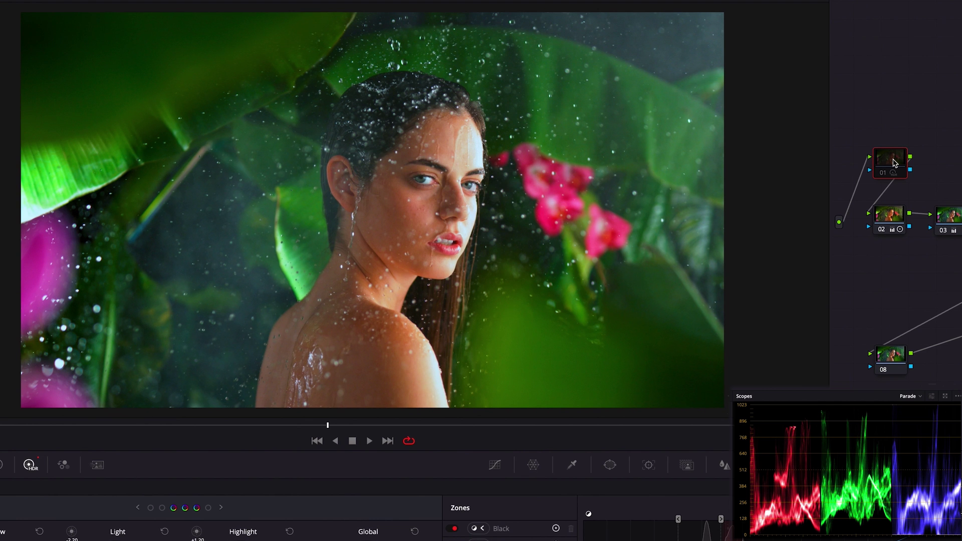
key(ctrl+d)
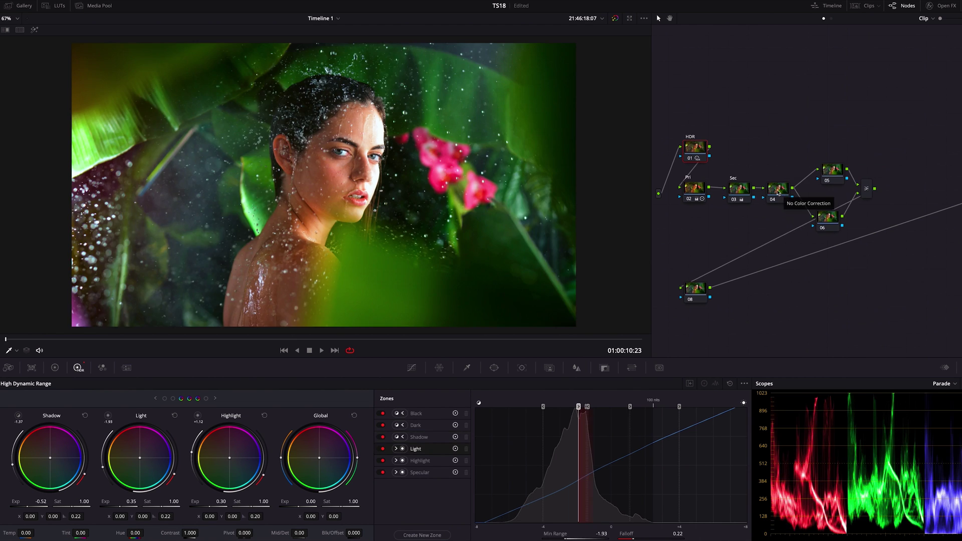
click(779, 192)
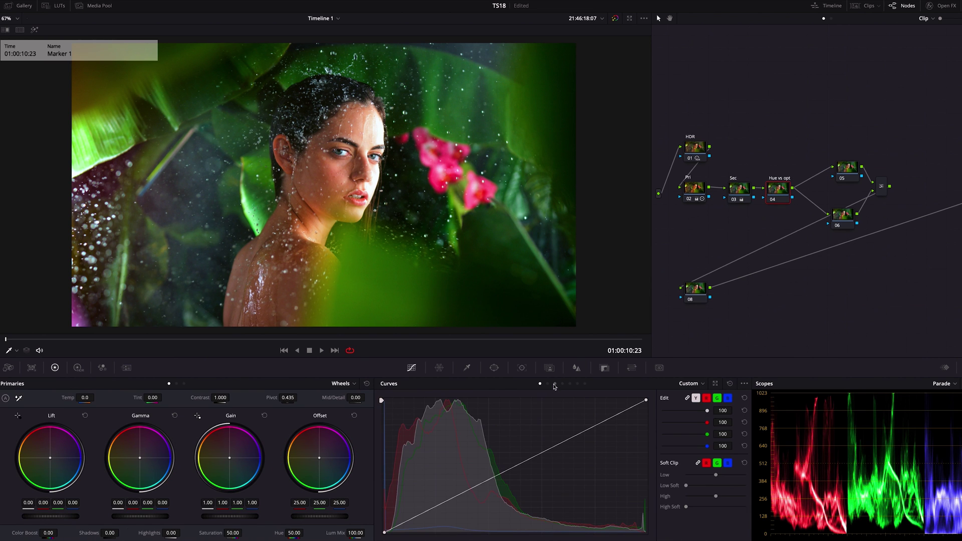
In an enlarged Hue vs Sat curve, lower red and magenta saturation and slide the orange point toward red
click(555, 384)
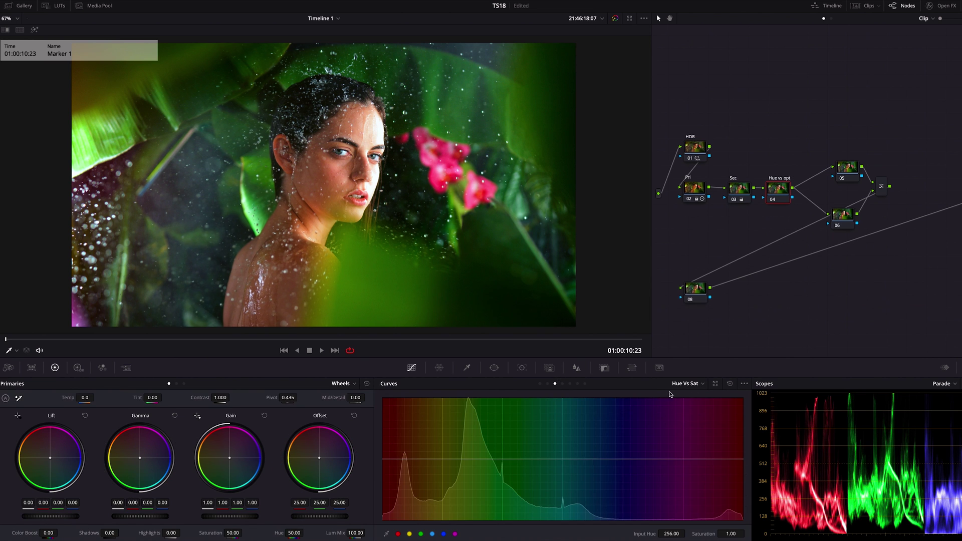
click(715, 383)
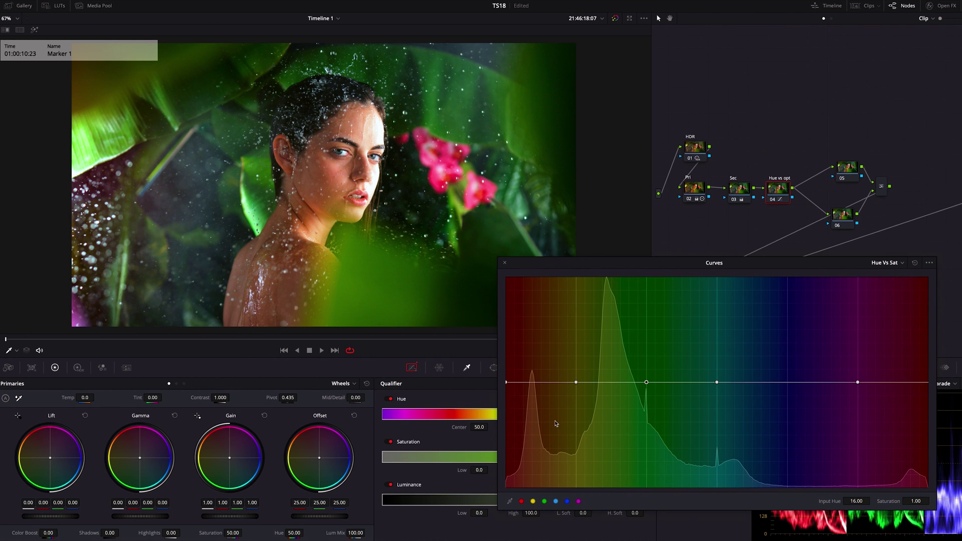
drag(507, 383, 508, 394)
click(576, 384)
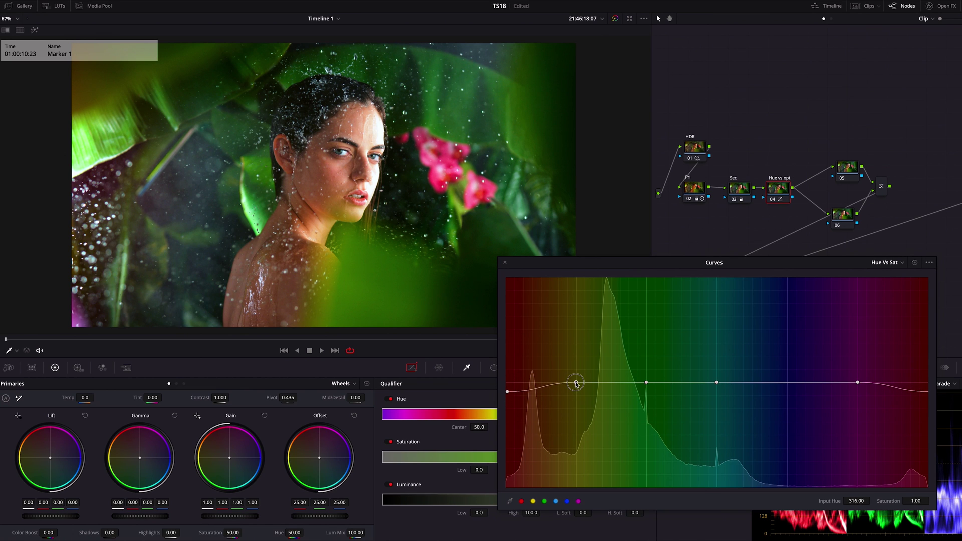
mouse_move(577, 385)
mouse_down()
mouse_move(576, 420)
mouse_move(571, 392)
mouse_up()
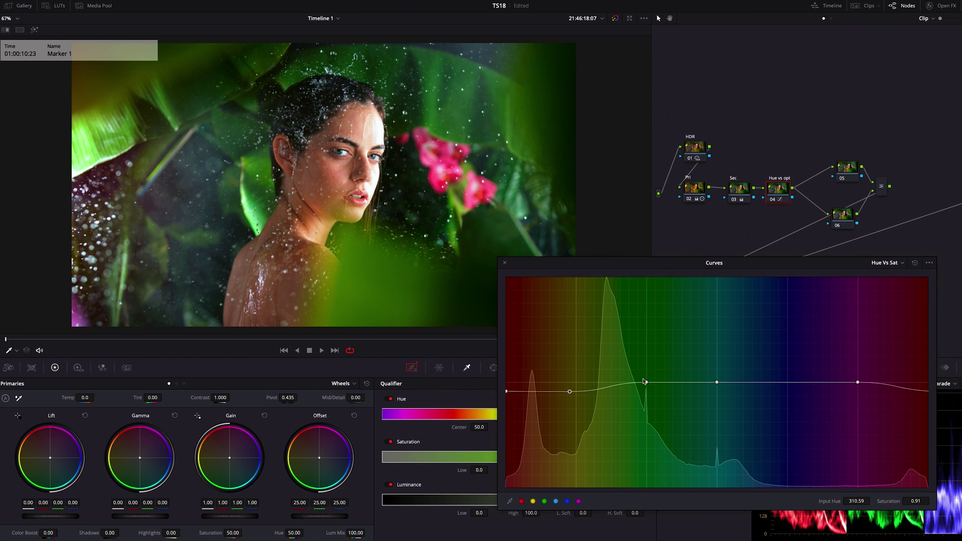
click(646, 383)
drag(646, 383, 625, 372)
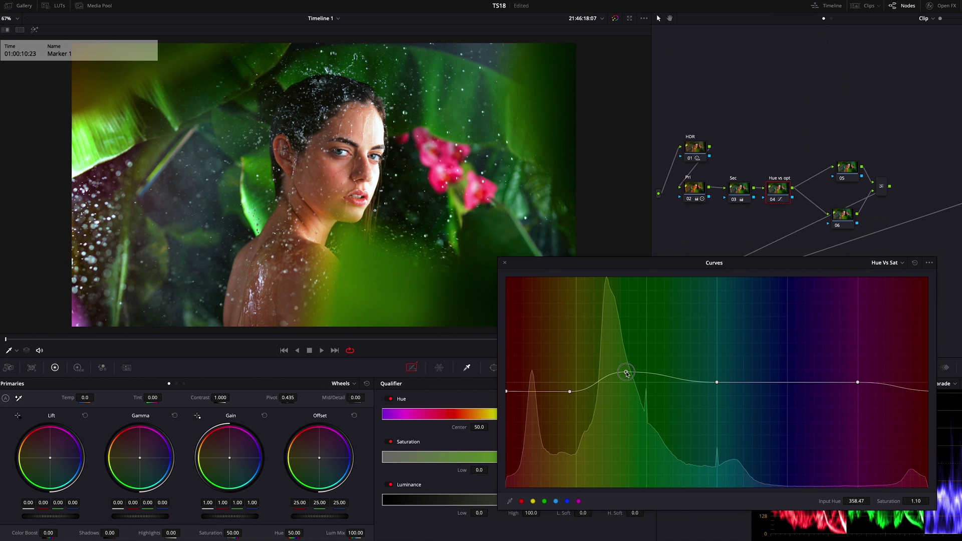
click(908, 265)
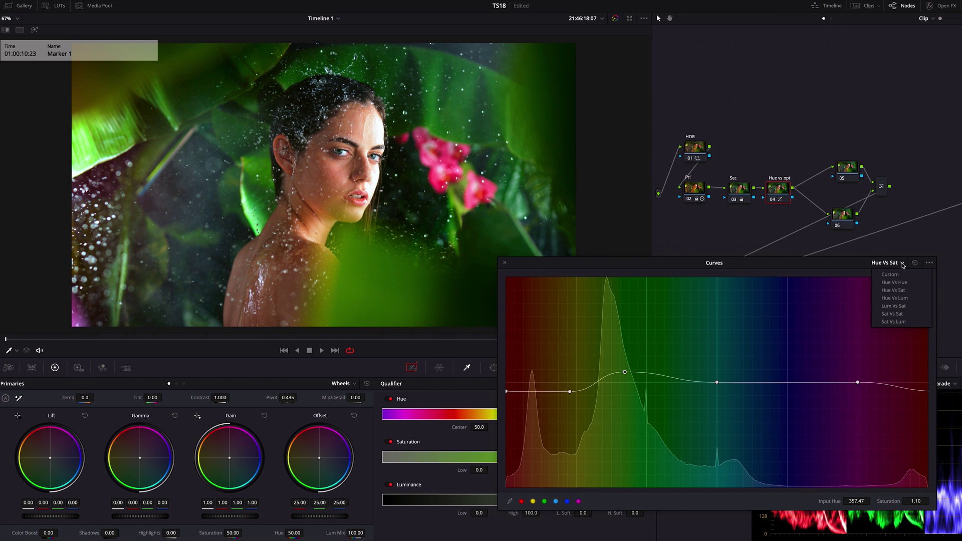
Switch to the Hue vs Lum curve, add points around green and reposition the green point
click(902, 301)
click(545, 501)
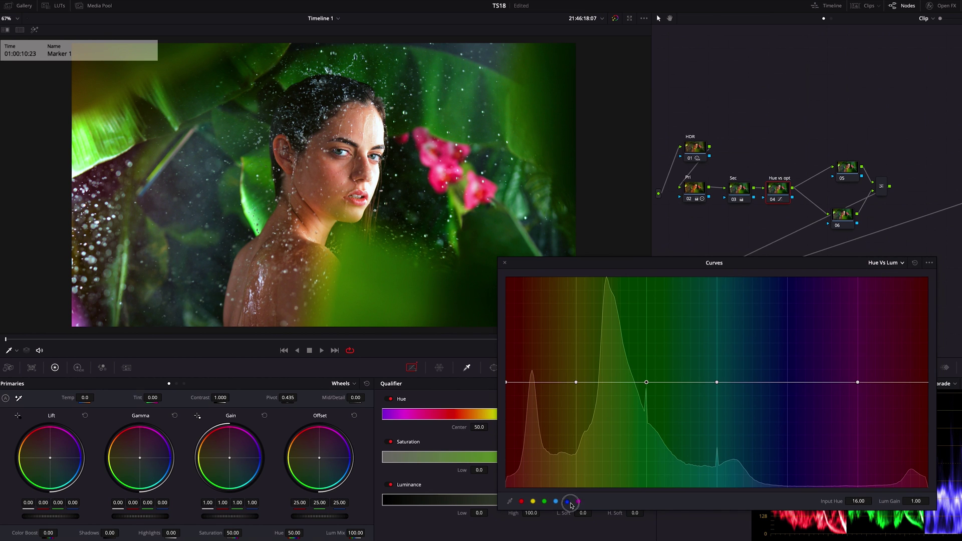
drag(646, 383, 615, 356)
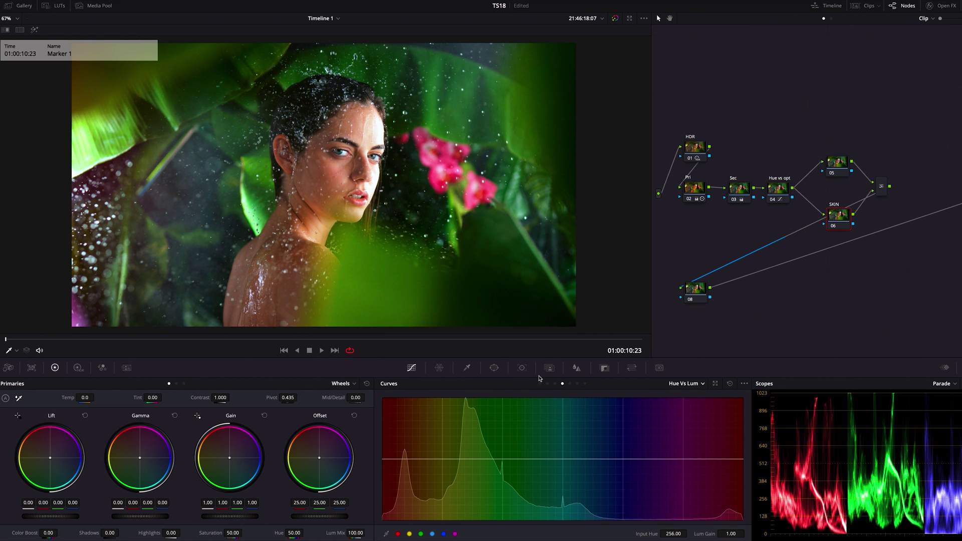
click(495, 368)
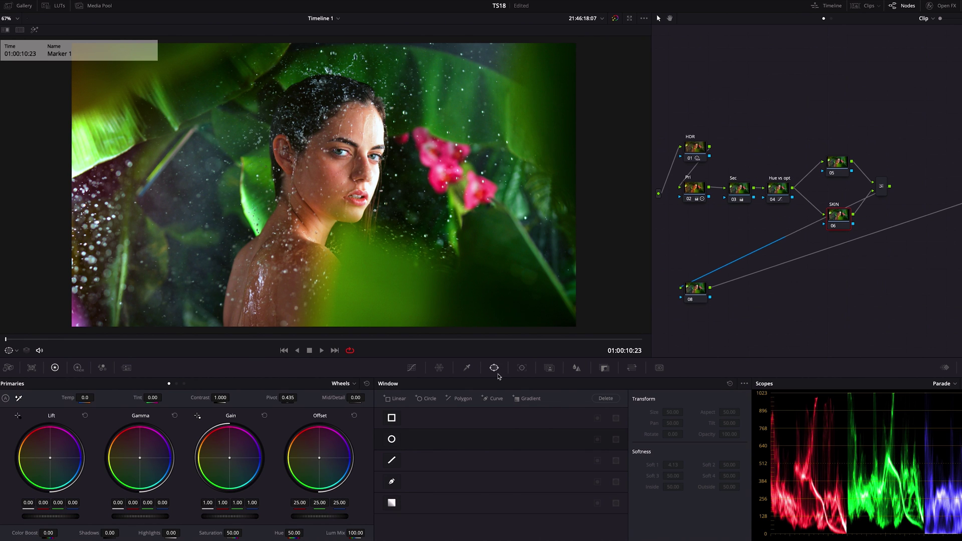
Draw a closed Curve pen mask around her head, face and shoulder on SKIN, nudging it into place
click(392, 482)
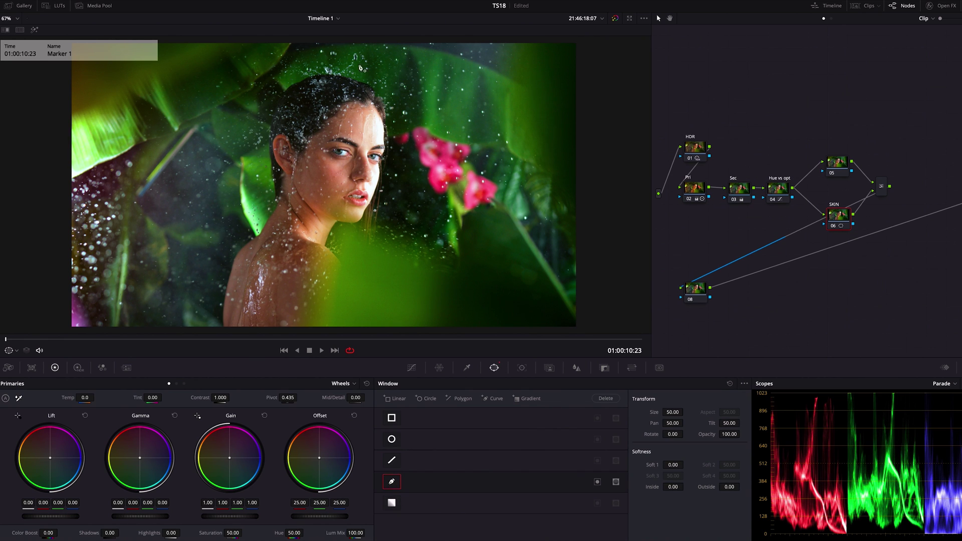
click(336, 68)
click(301, 70)
click(274, 84)
click(264, 111)
click(260, 146)
click(266, 177)
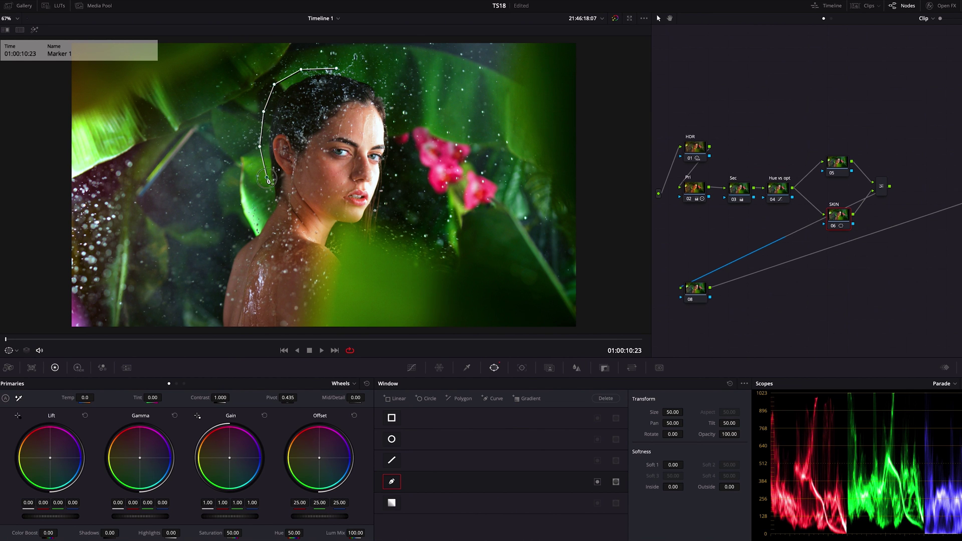
click(268, 204)
click(258, 225)
click(236, 242)
click(222, 270)
click(216, 298)
click(216, 325)
click(221, 332)
click(241, 330)
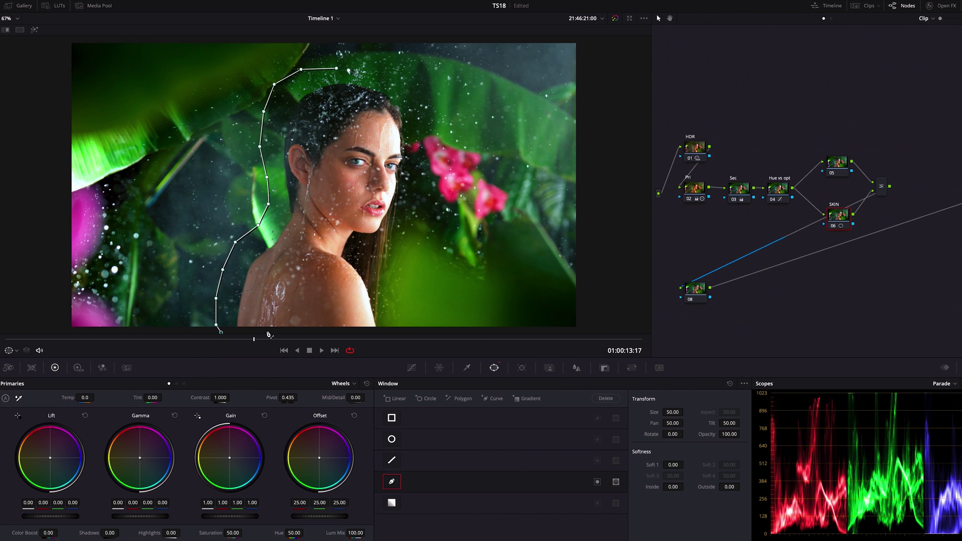
click(284, 333)
click(324, 333)
click(341, 332)
click(390, 331)
click(393, 318)
click(384, 297)
click(377, 276)
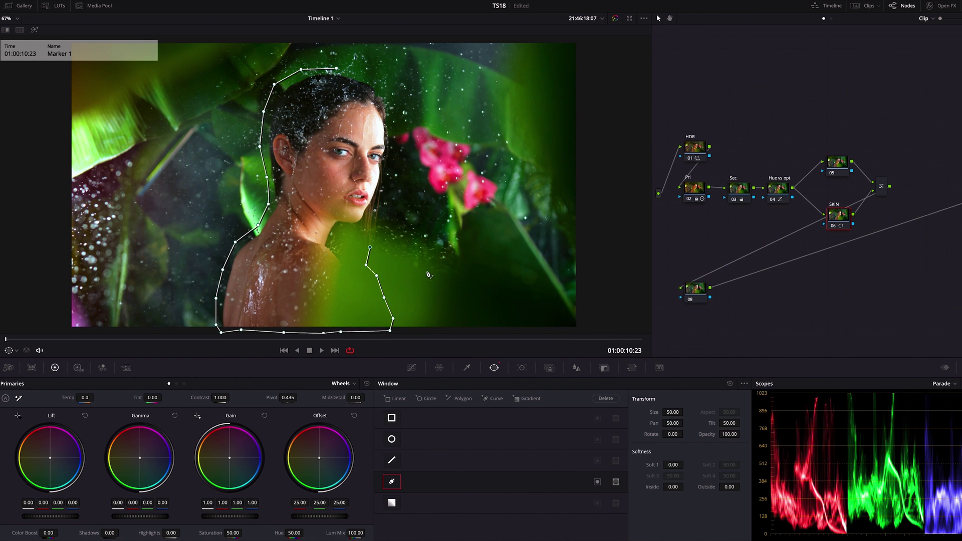
click(354, 256)
click(345, 229)
click(382, 207)
click(395, 172)
click(398, 108)
click(376, 79)
click(336, 68)
drag(362, 115, 364, 116)
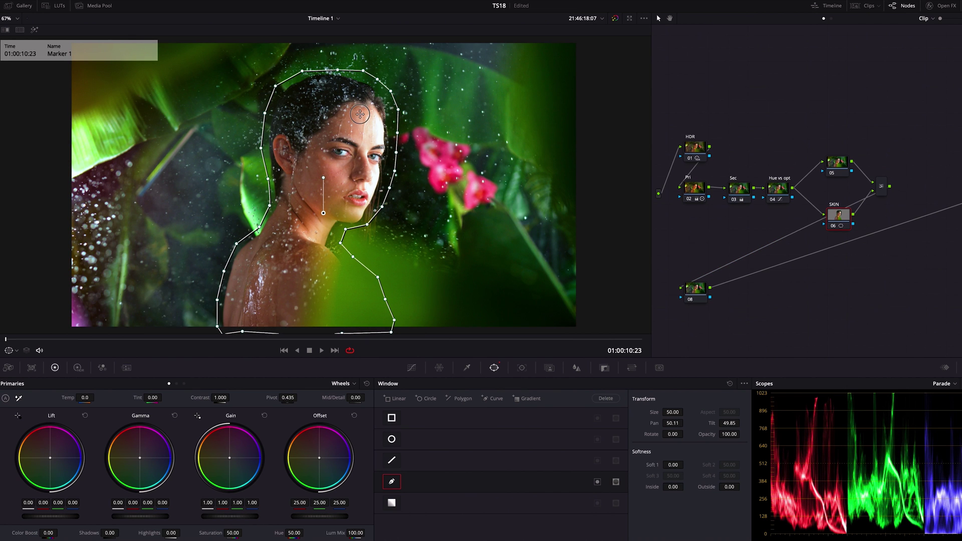
click(522, 369)
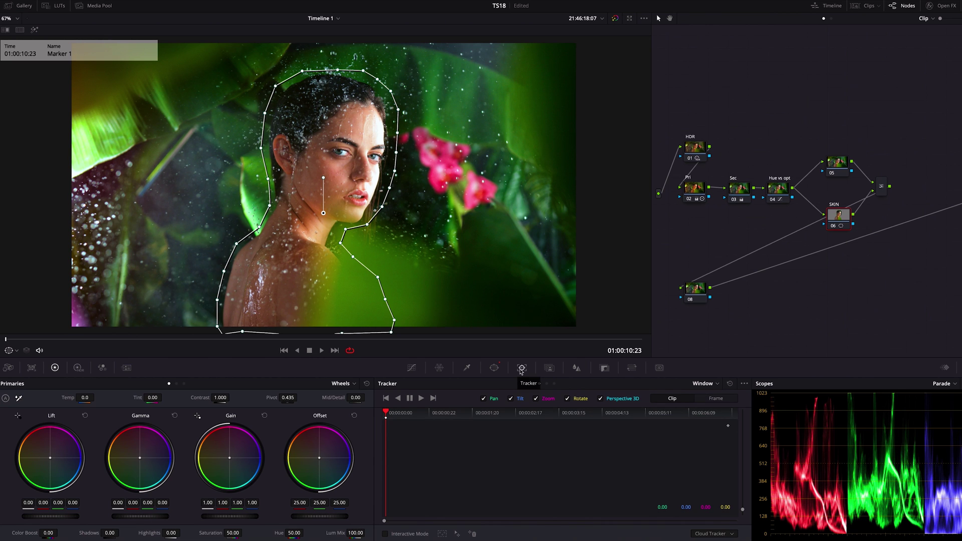
Keyframe the SKIN window in Frame mode, realigning it over her head and shoulder at several frames
click(722, 401)
key(space)
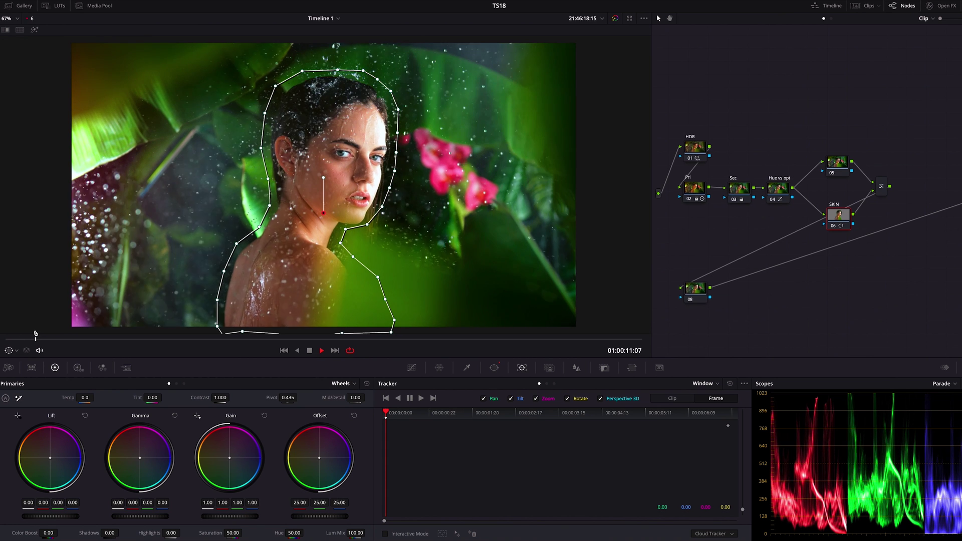
key(space)
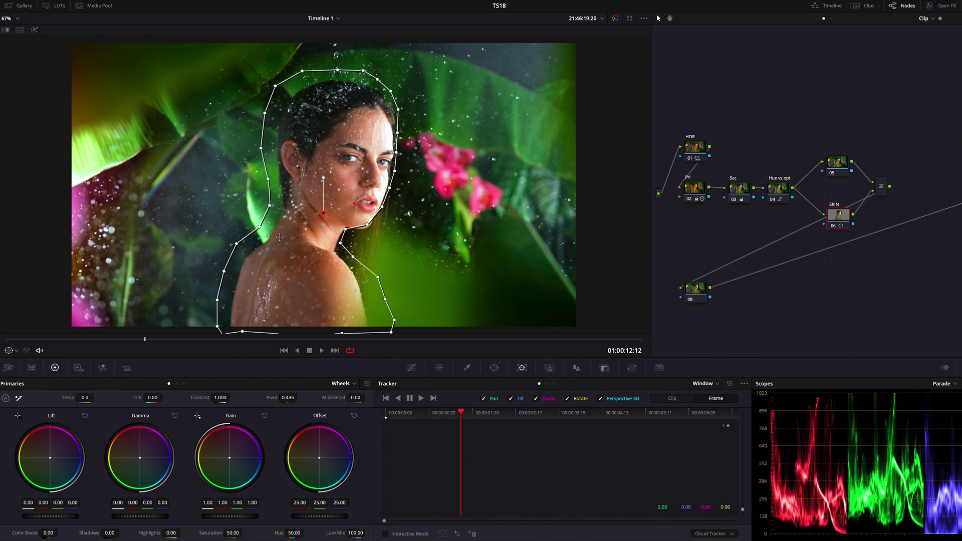
drag(288, 237, 295, 238)
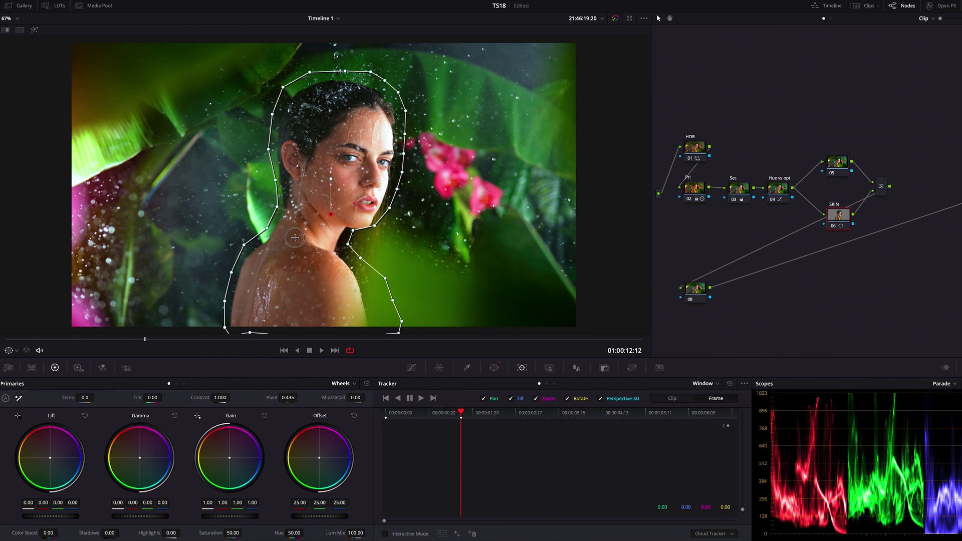
key(space)
key(space)
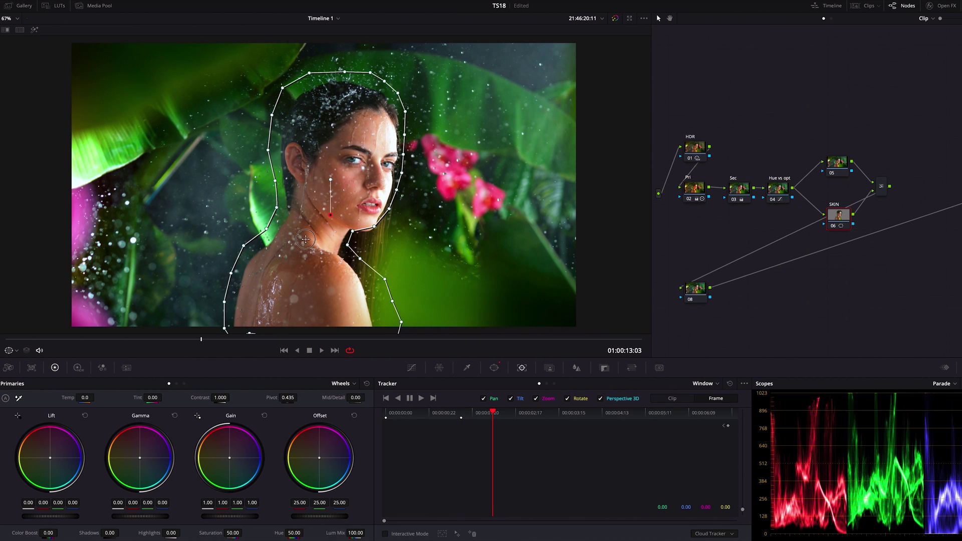
drag(305, 239, 310, 244)
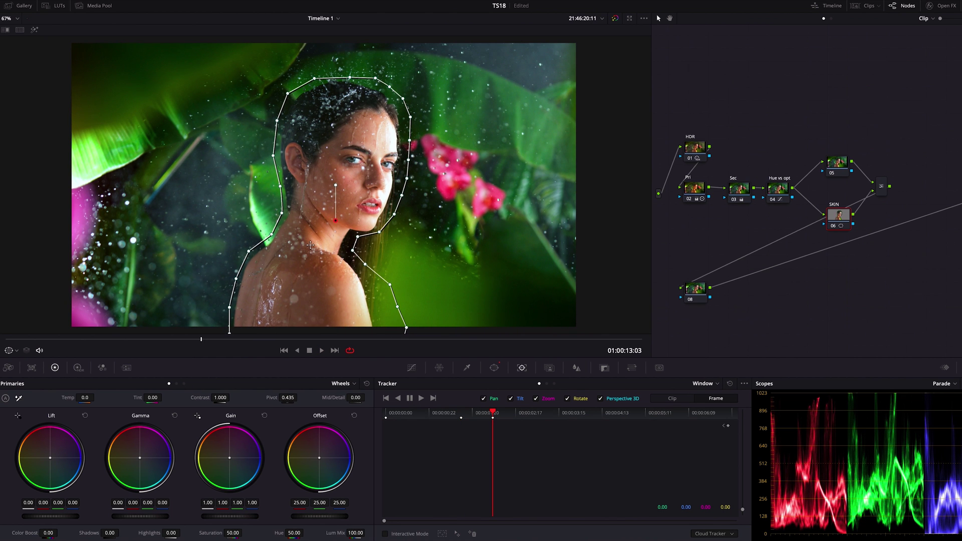
key(space)
key(space)
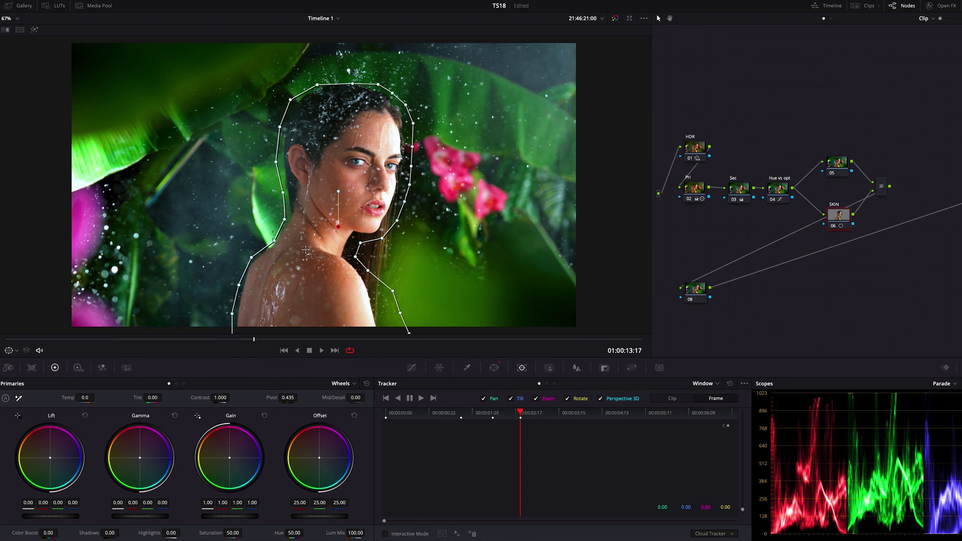
Replay the clip from the start to review the tracked mask, then bring up the Qualifier
drag(254, 339, 5, 339)
key(space)
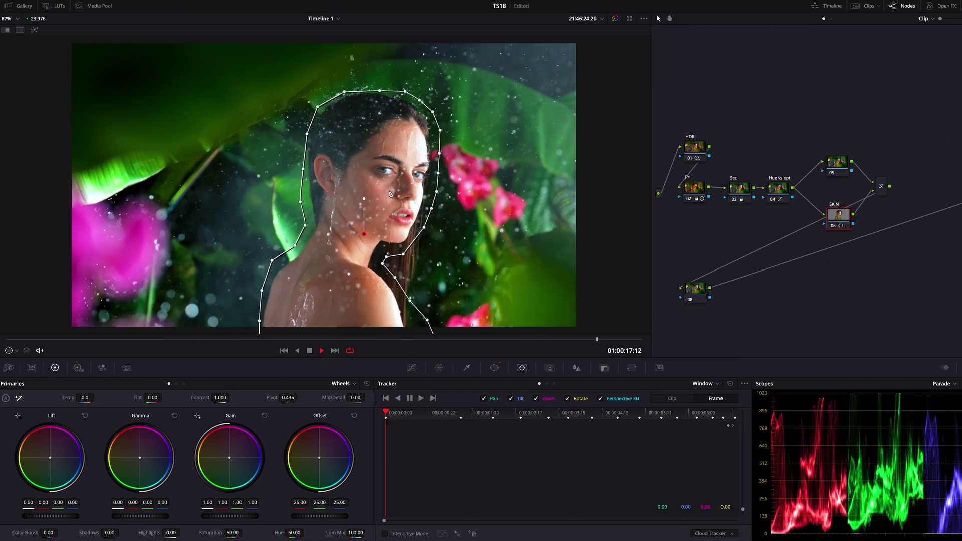
key(space)
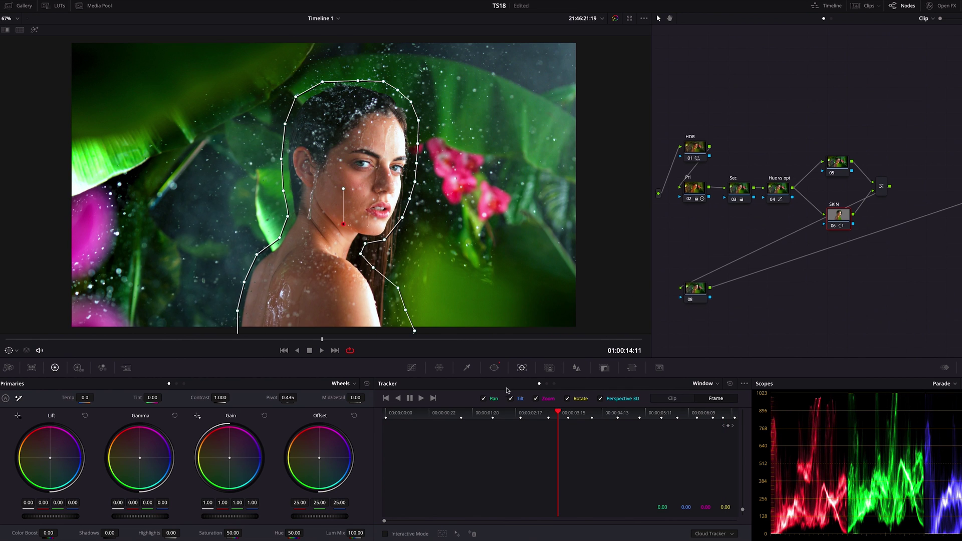
click(468, 369)
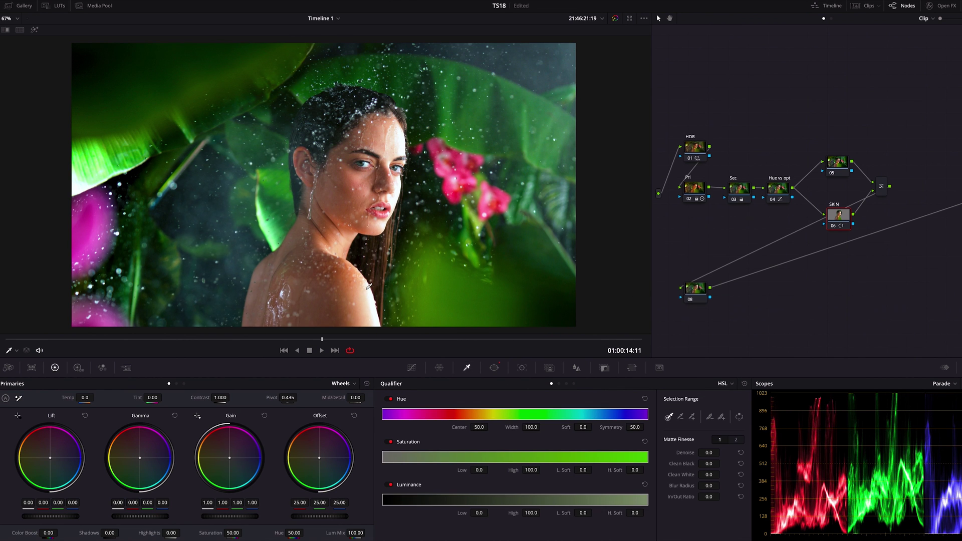
Sample her forehead skin with Highlight on, then refine the hue, saturation and luminance ranges
click(388, 131)
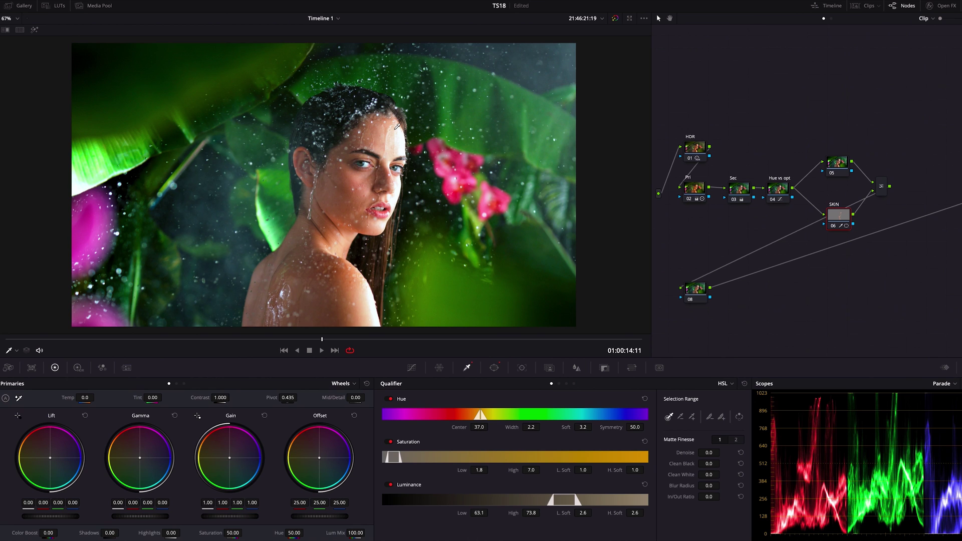
key(shift+h)
mouse_move(398, 125)
mouse_down()
mouse_move(366, 145)
mouse_move(362, 136)
mouse_up()
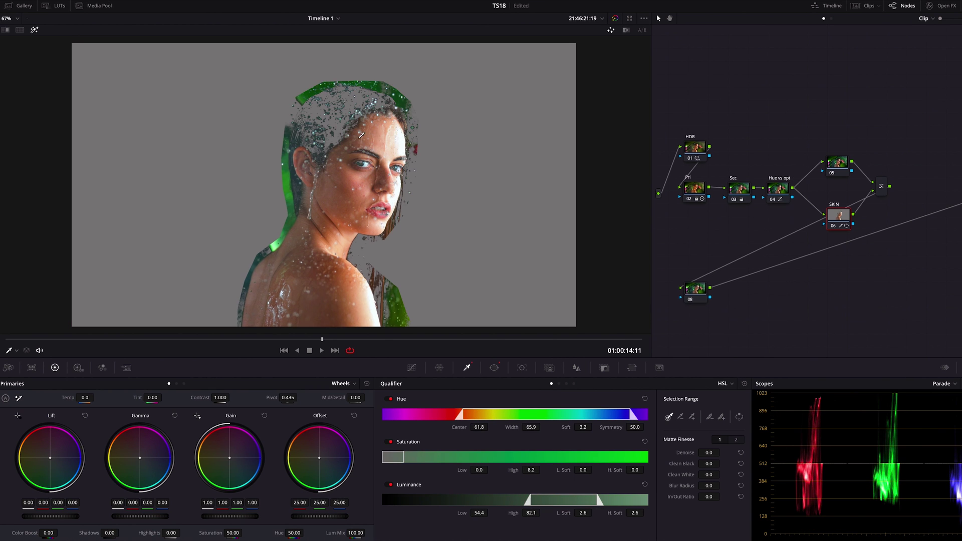
drag(476, 513, 525, 513)
mouse_move(531, 470)
mouse_down()
mouse_move(510, 474)
mouse_move(520, 474)
mouse_up()
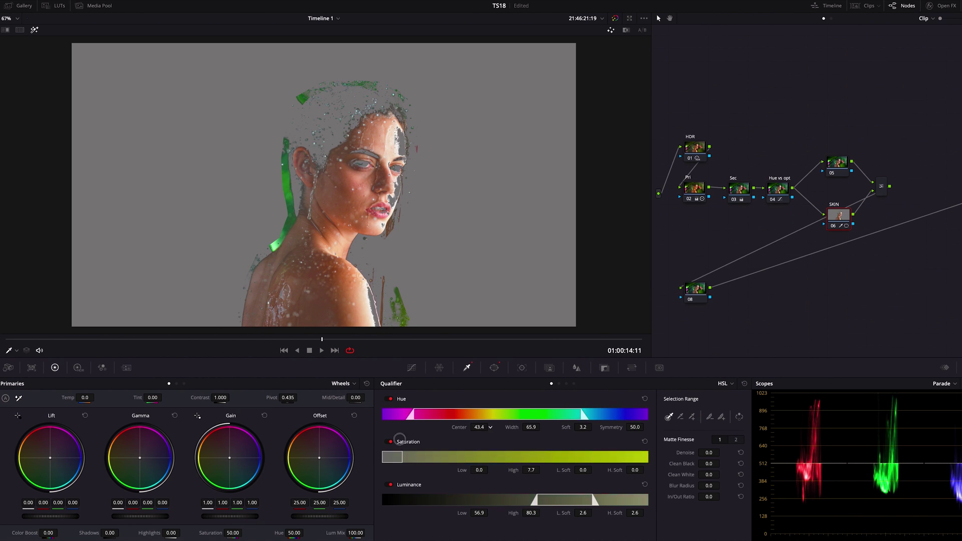
drag(546, 414, 521, 437)
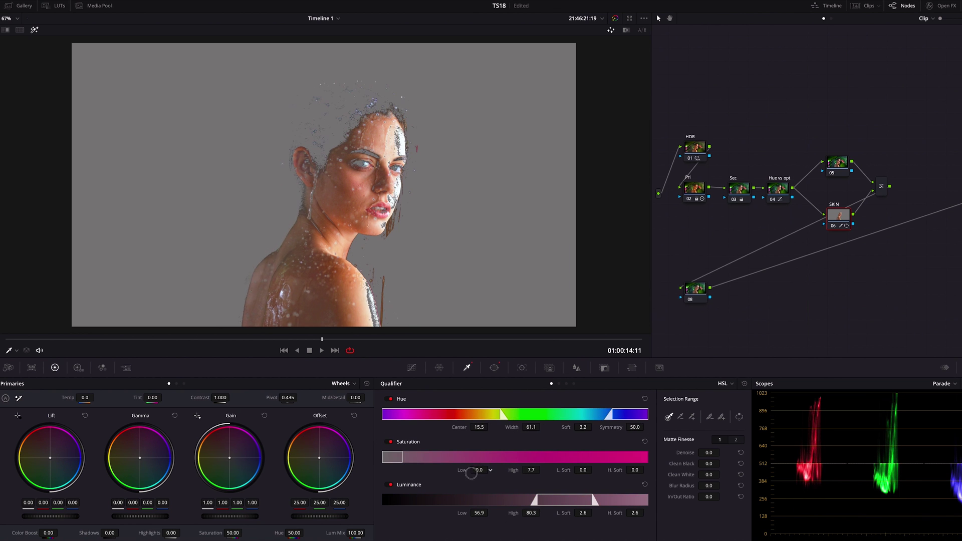
drag(477, 513, 478, 513)
Clean the matte with Denoise 17.0 and Blur Radius 41.5, centre hue at 17.5, and turn Highlight off
drag(709, 453, 774, 455)
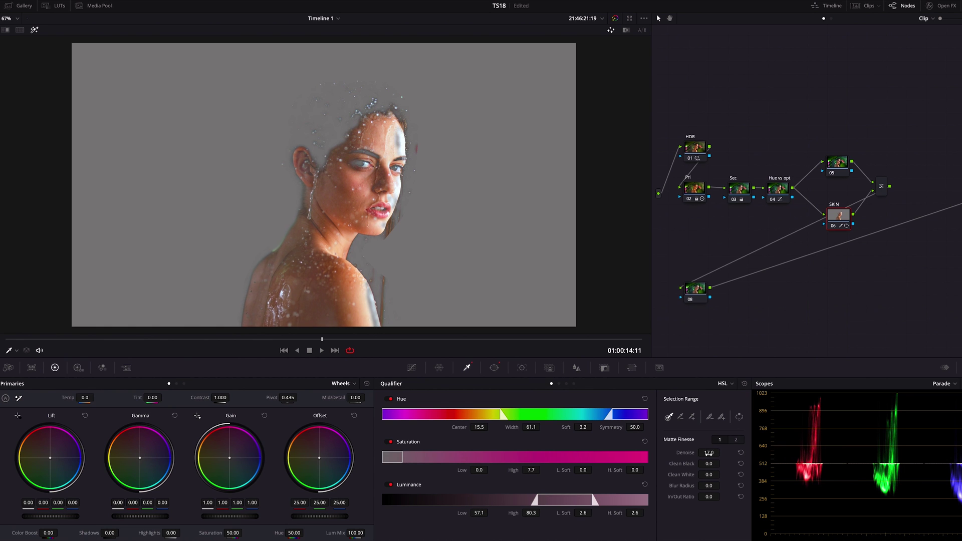
drag(703, 487, 870, 483)
drag(479, 428, 480, 427)
mouse_move(479, 471)
mouse_down()
mouse_move(489, 470)
mouse_move(478, 470)
mouse_up()
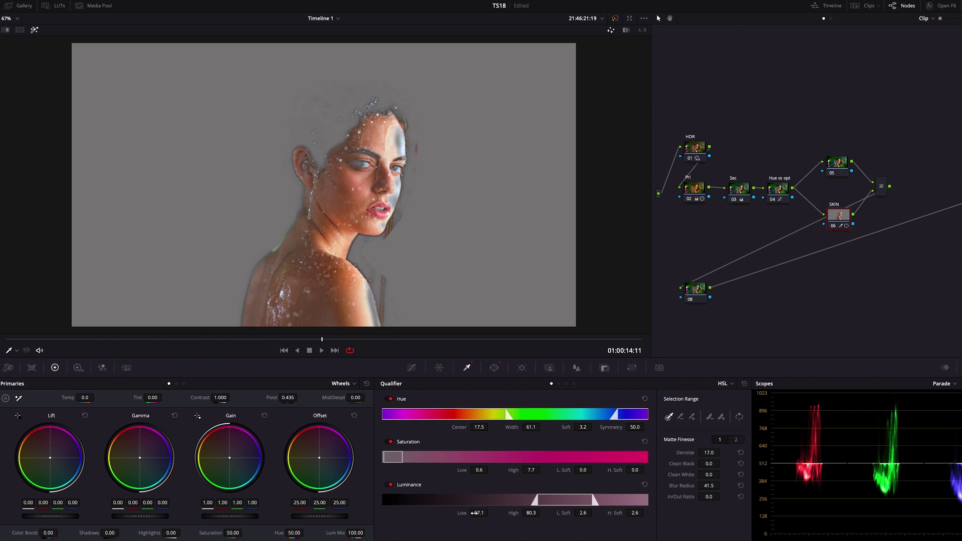
key(shift+h)
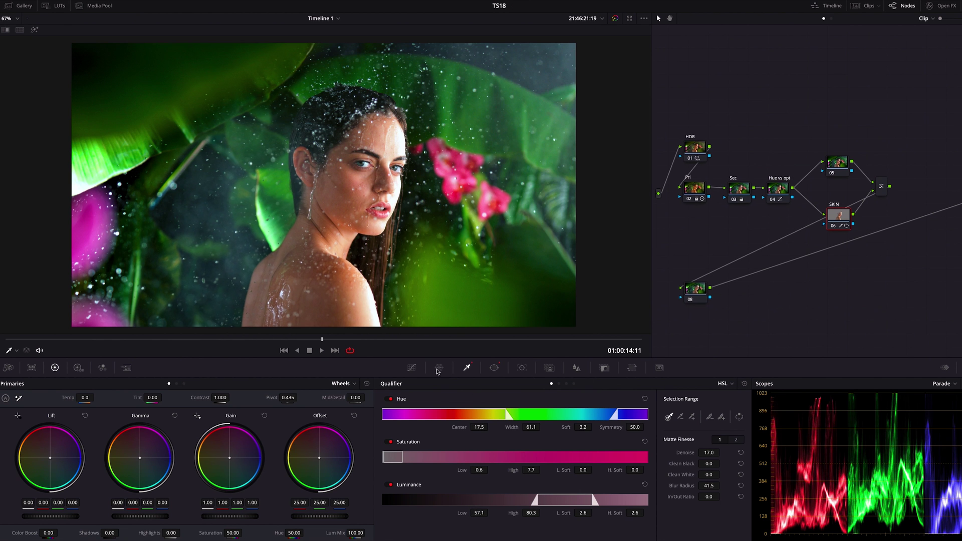
In expanded Custom Curves, lift the luma midpoint and add a slightly lowered shadow point
click(415, 371)
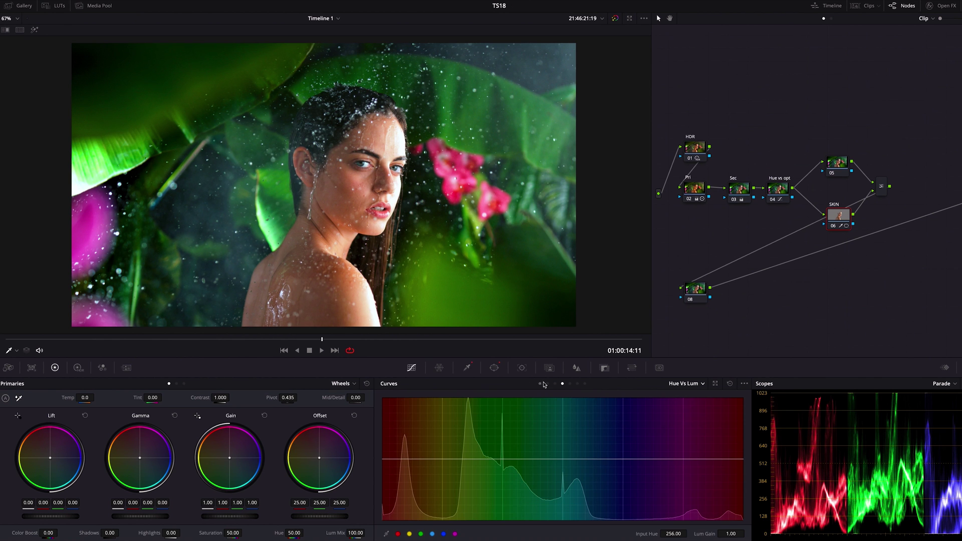
click(715, 384)
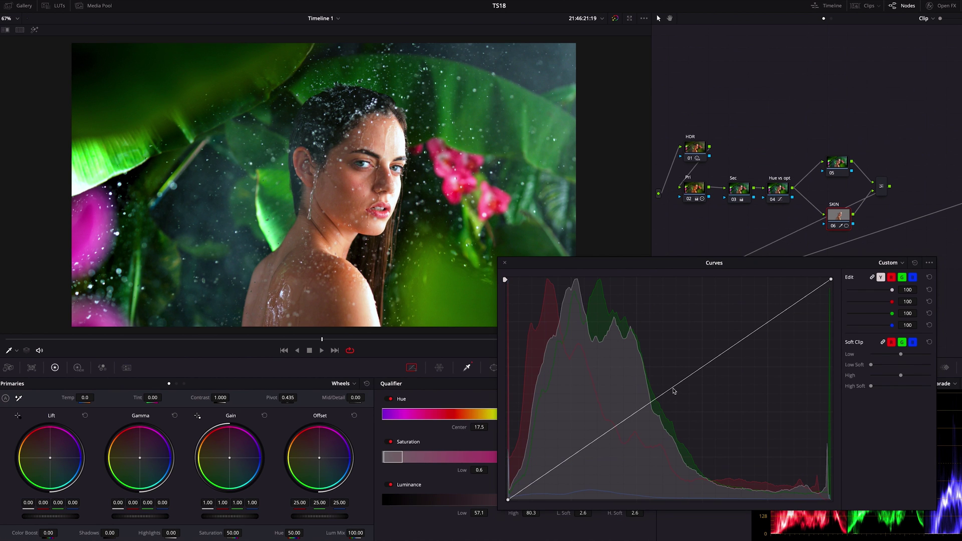
drag(671, 390, 668, 379)
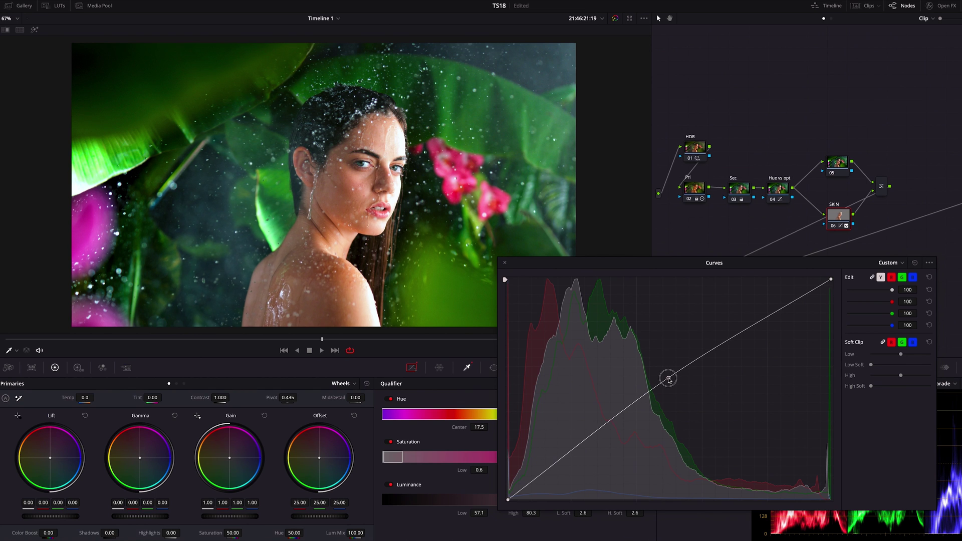
drag(669, 379, 677, 375)
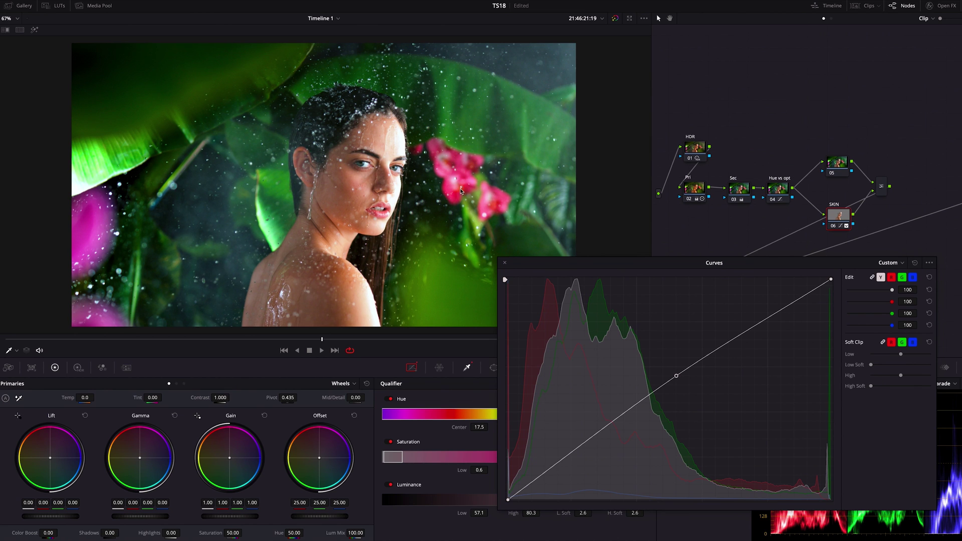
click(559, 463)
drag(559, 463, 559, 467)
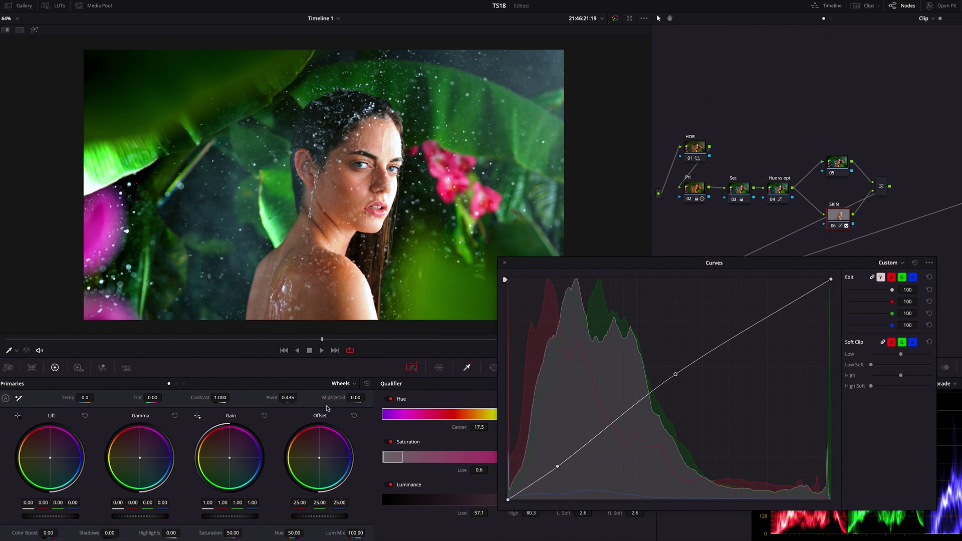
Drag the Primaries Mid/Detail value down to -21.00
drag(353, 397, 344, 402)
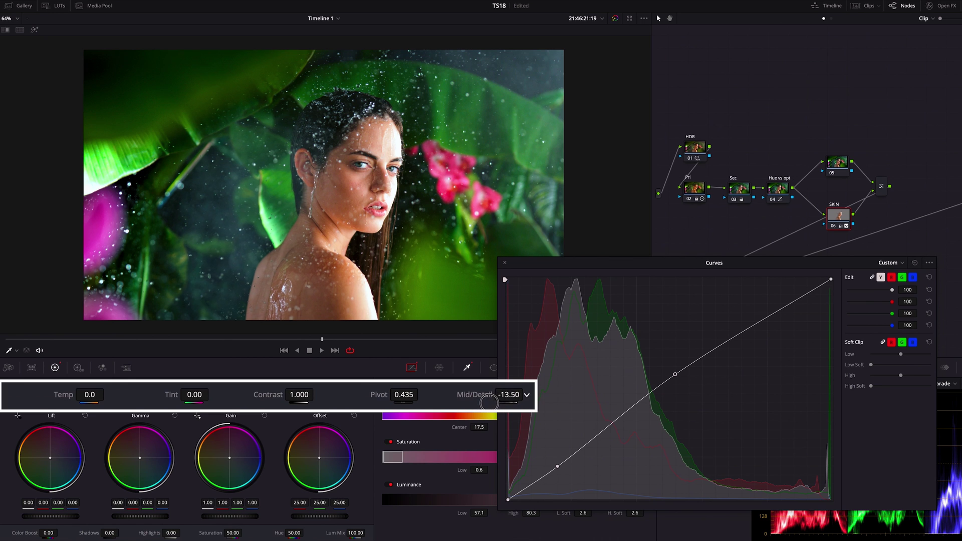
drag(488, 402, 481, 405)
drag(481, 405, 476, 405)
On the Hue Vs Hue curve, add the vector points and rotate the reds by -1.68
click(900, 265)
click(901, 282)
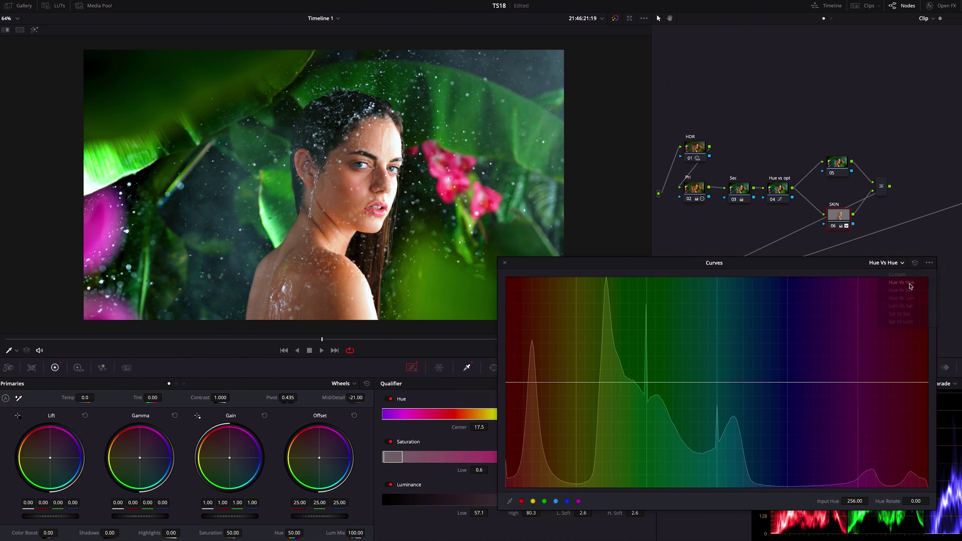
click(522, 501)
click(544, 501)
click(567, 501)
drag(507, 384, 507, 383)
Switch the curve display to Hue Vs Sat
scroll(366, 224, down, 3)
scroll(367, 224, up, 3)
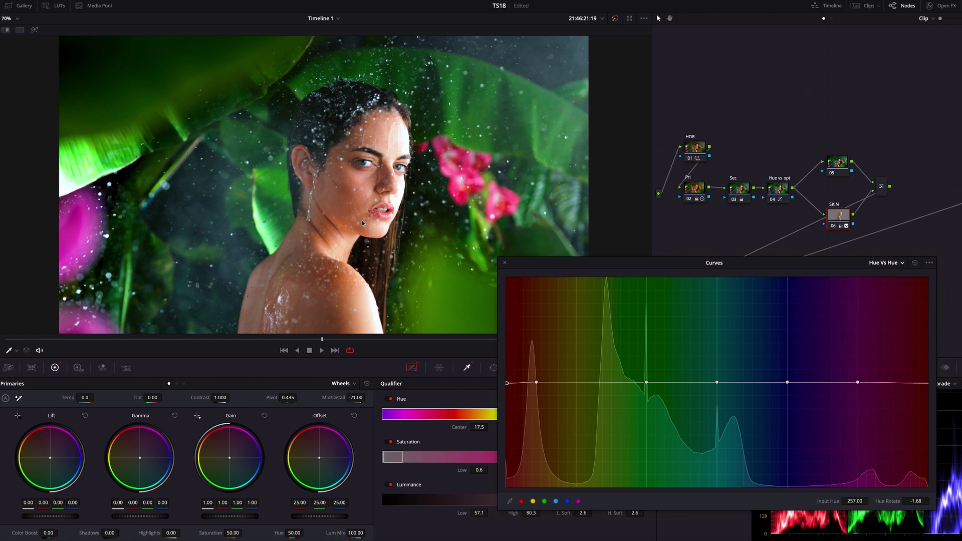
click(896, 264)
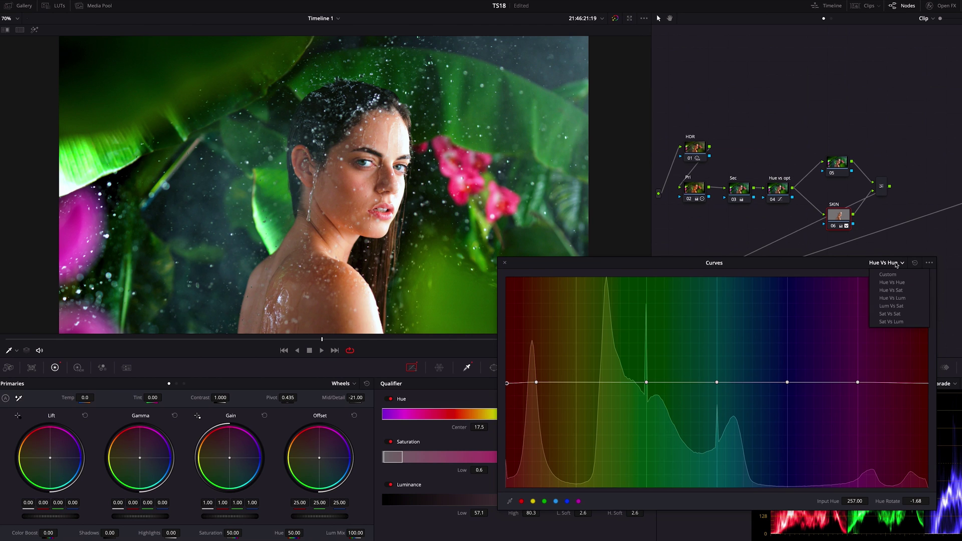
click(903, 291)
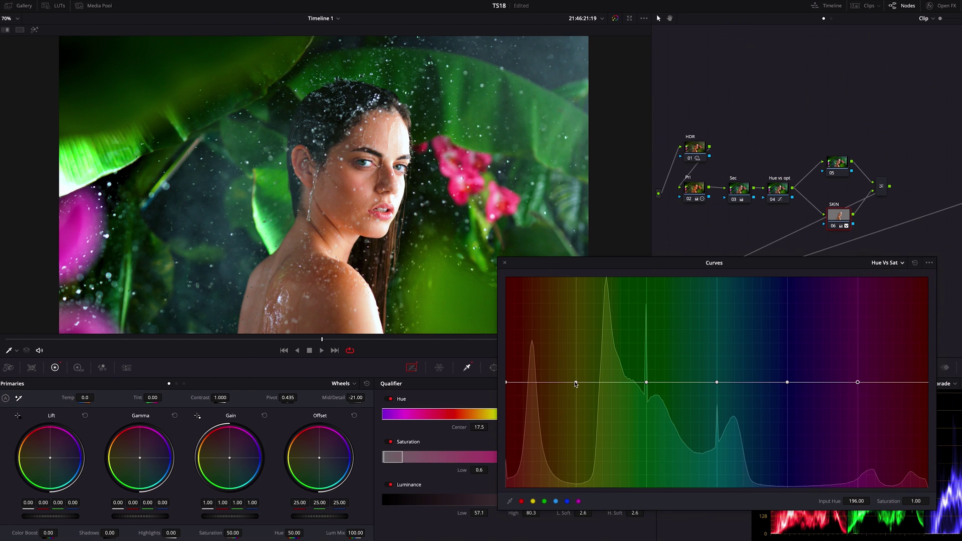
Dip the red-orange saturation to about 0.88 on the Hue Vs Sat curve
drag(576, 383, 542, 385)
drag(542, 383, 542, 383)
drag(543, 384, 540, 397)
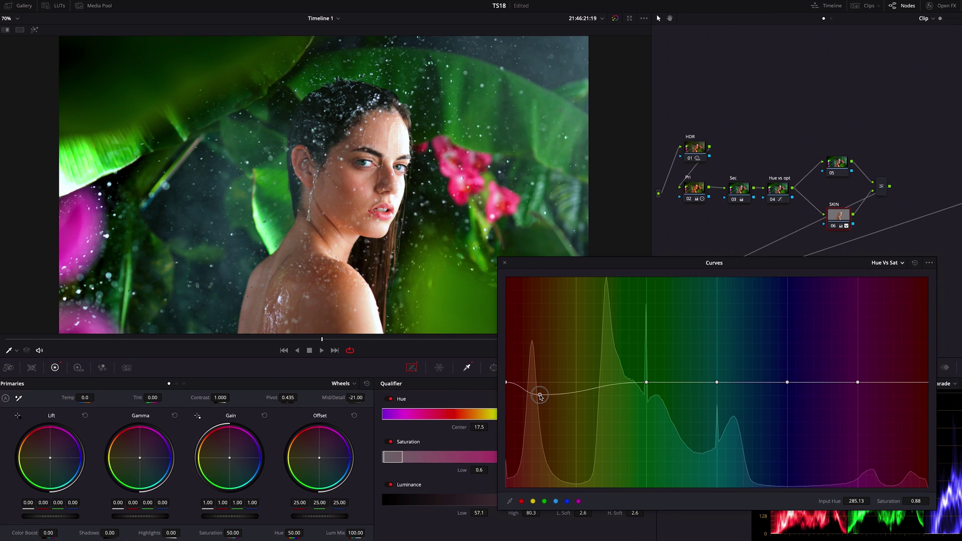
Brighten yellows to Lum Gain 1.06 on Hue Vs Lum and toggle the node with Ctrl+D to compare
click(886, 263)
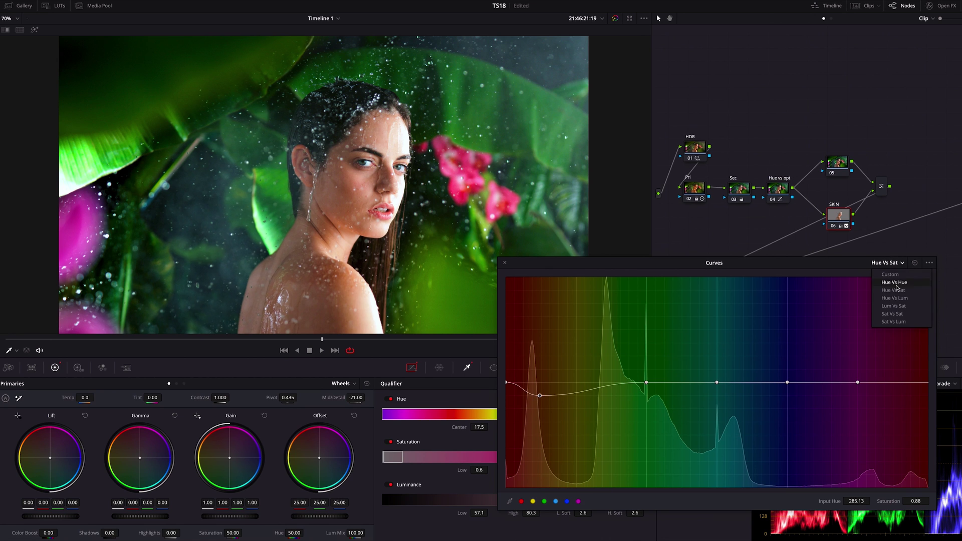
click(895, 298)
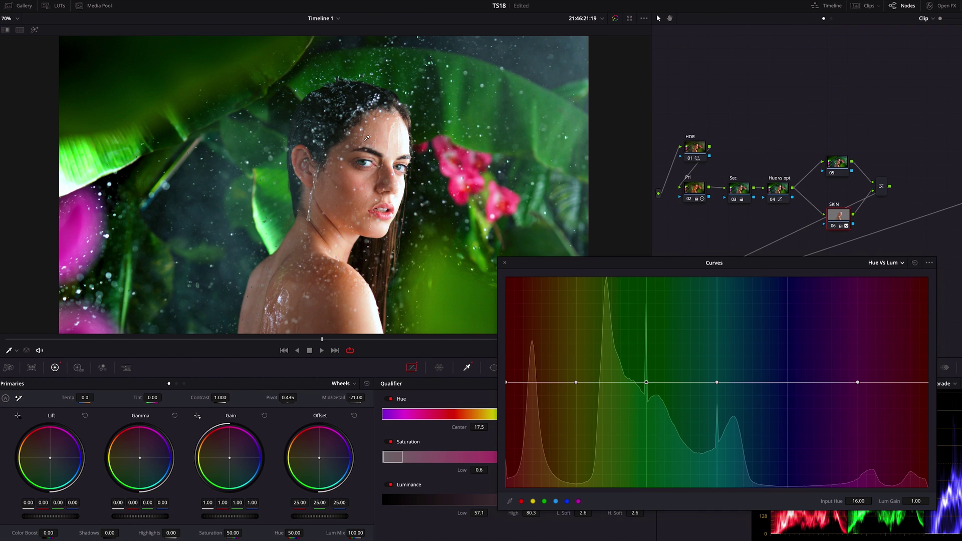
drag(576, 382, 550, 377)
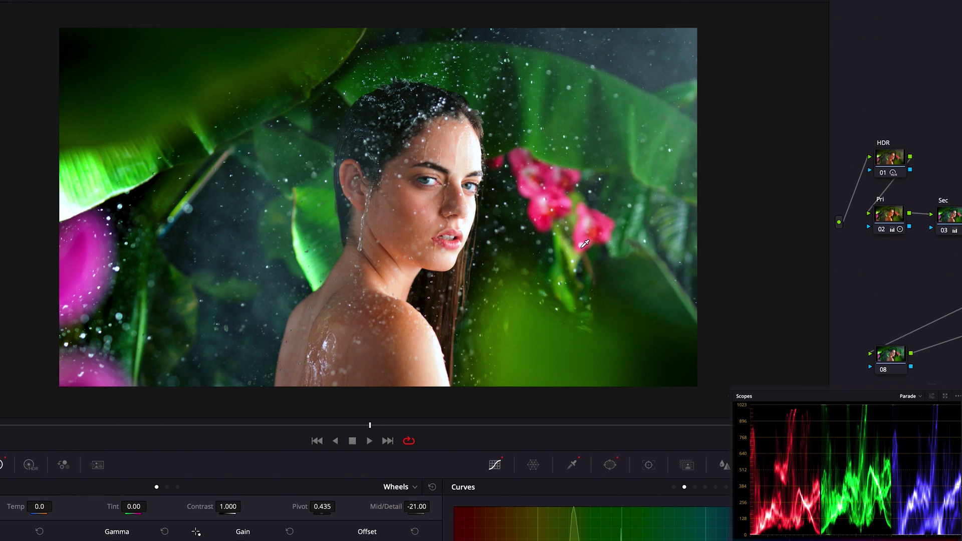
key(ctrl+d)
key(ctrl+d)
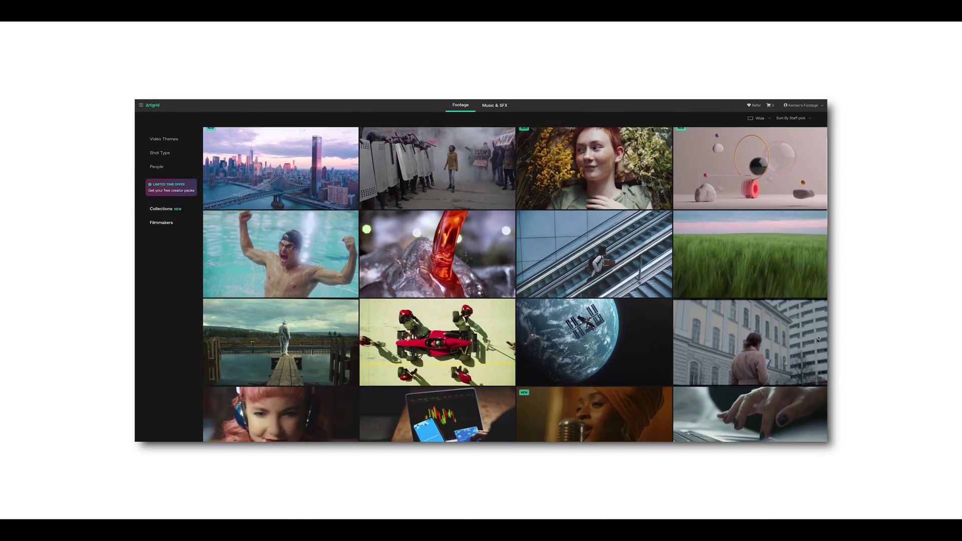
scroll(819, 338, down, 2)
Scroll the Artgrid footage grid and open the singer clip's detail page
click(667, 366)
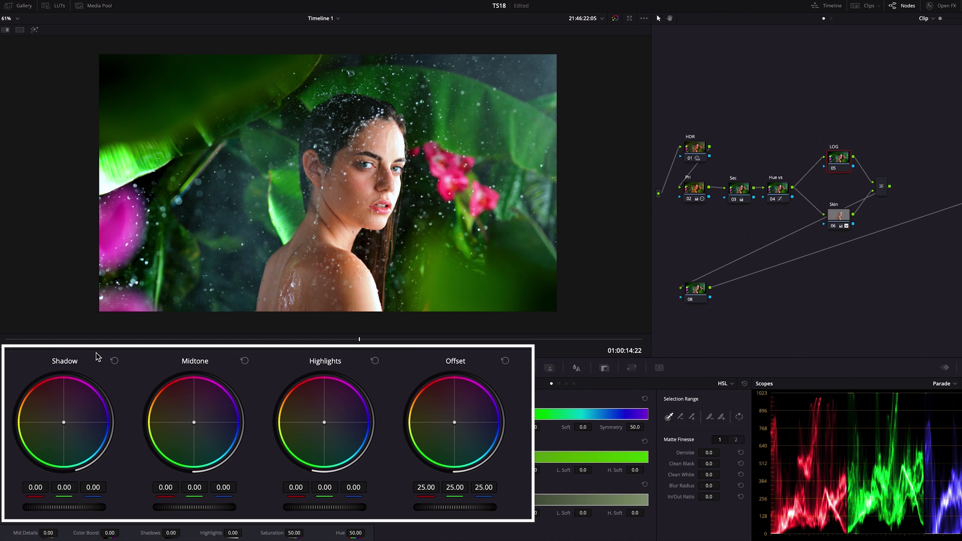
Push the Log Shadow wheel toward blue (-0.03/0.00/0.02) and Highlights toward warm (0.10/-0.02/-0.10)
drag(64, 424, 71, 433)
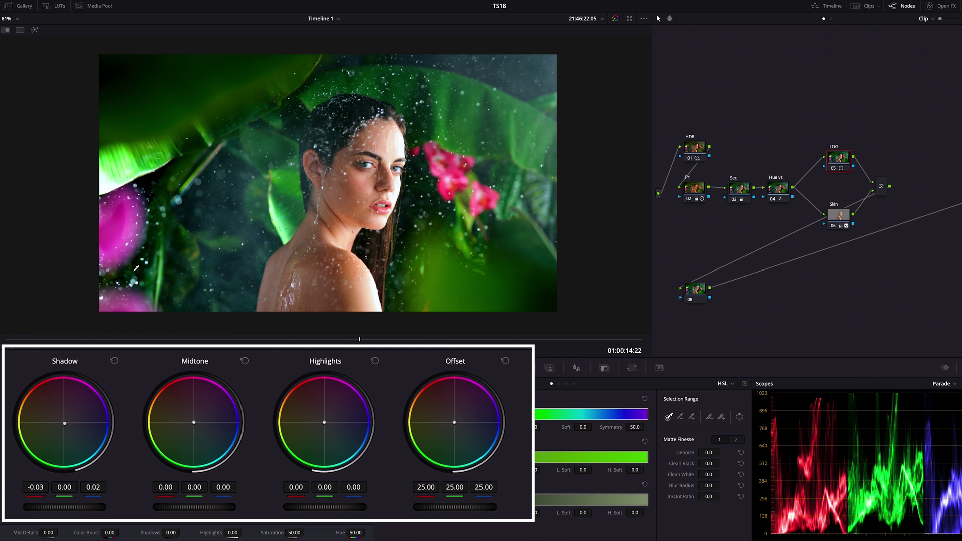
drag(321, 424, 292, 387)
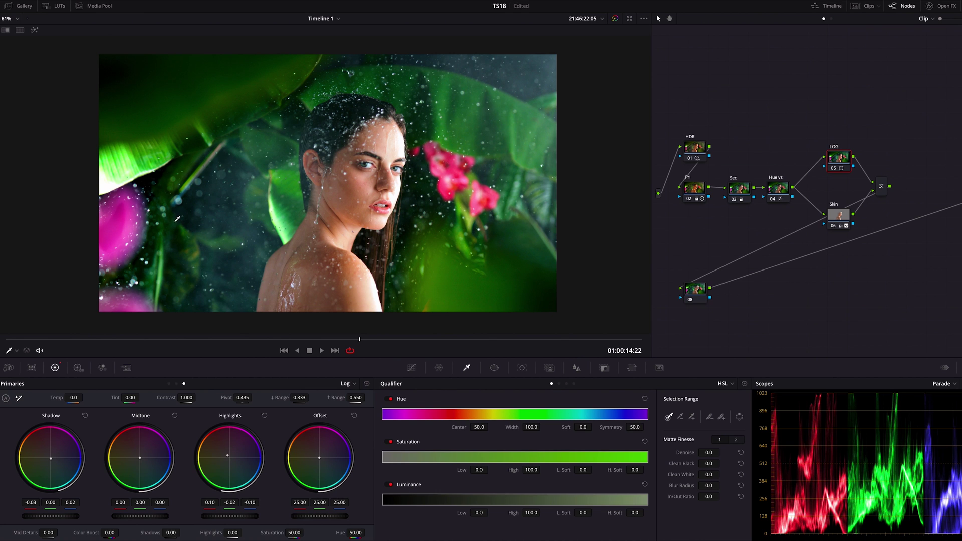
Find the Glow effect in Open FX by searching 'glow' and apply it to node 08
click(695, 290)
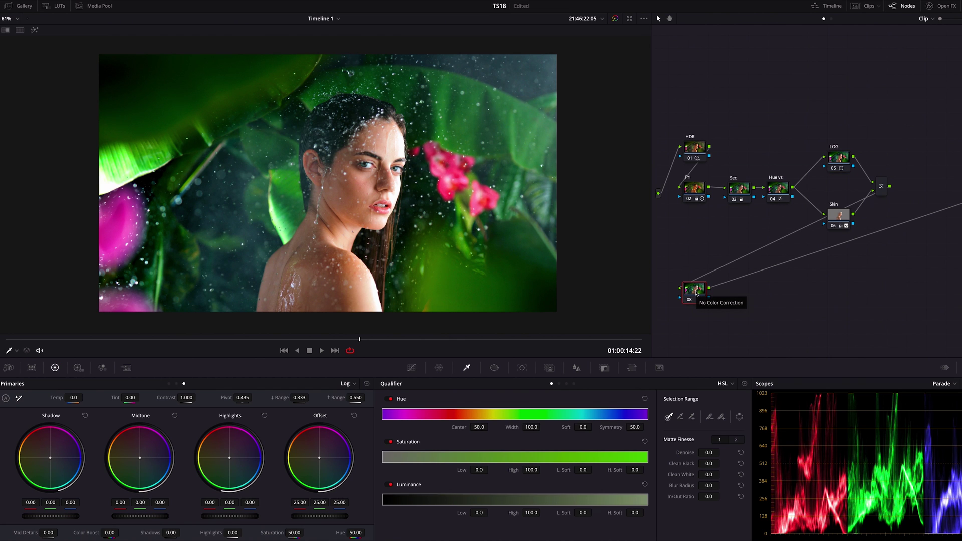
click(942, 6)
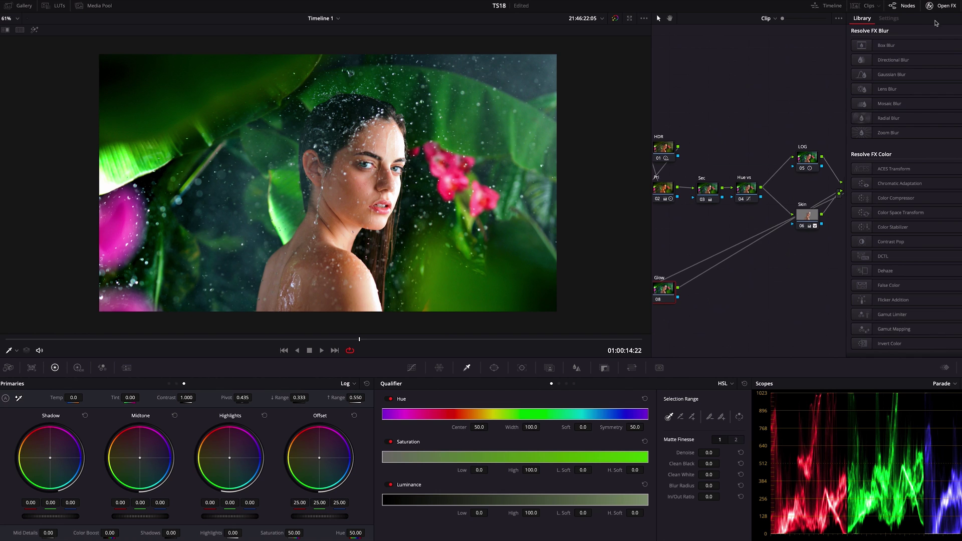
key(ctrl+f)
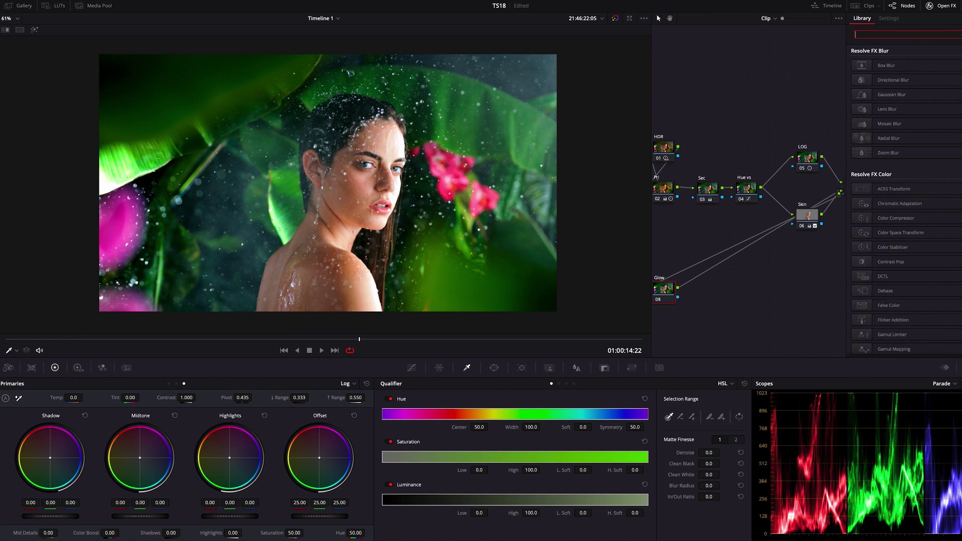
text(glow)
drag(928, 65, 667, 293)
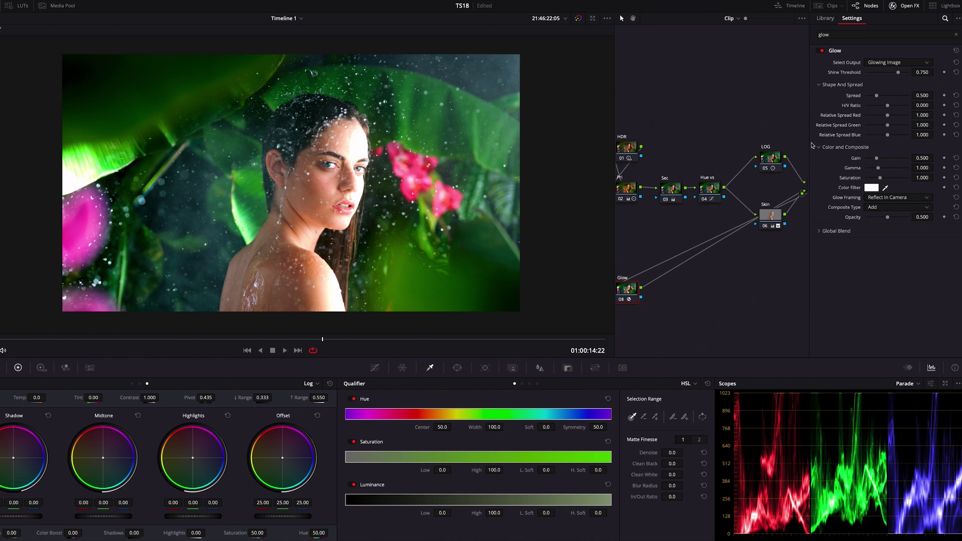
Set the Glow to Softlight with threshold 0.248, spread 0.422, gain 0.661 and blend 0.386
click(908, 207)
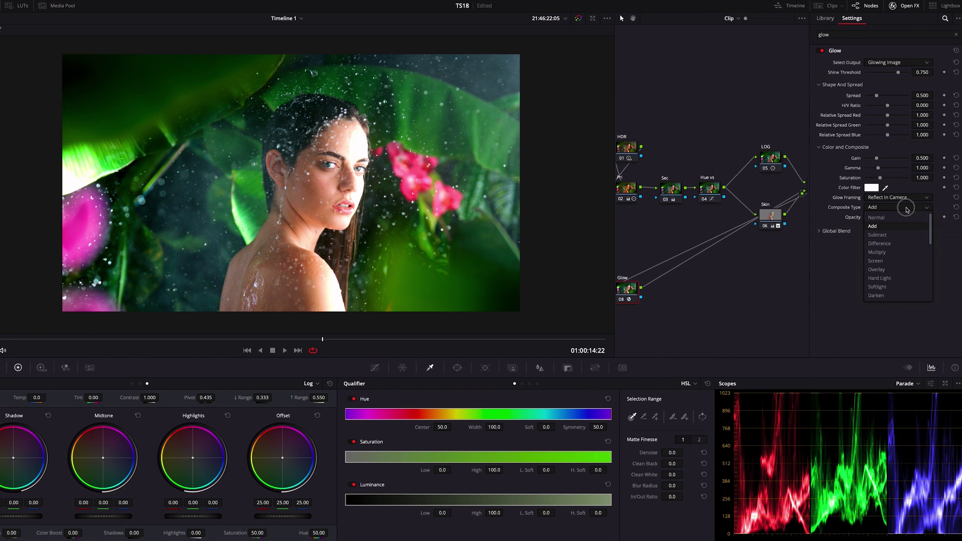
click(890, 286)
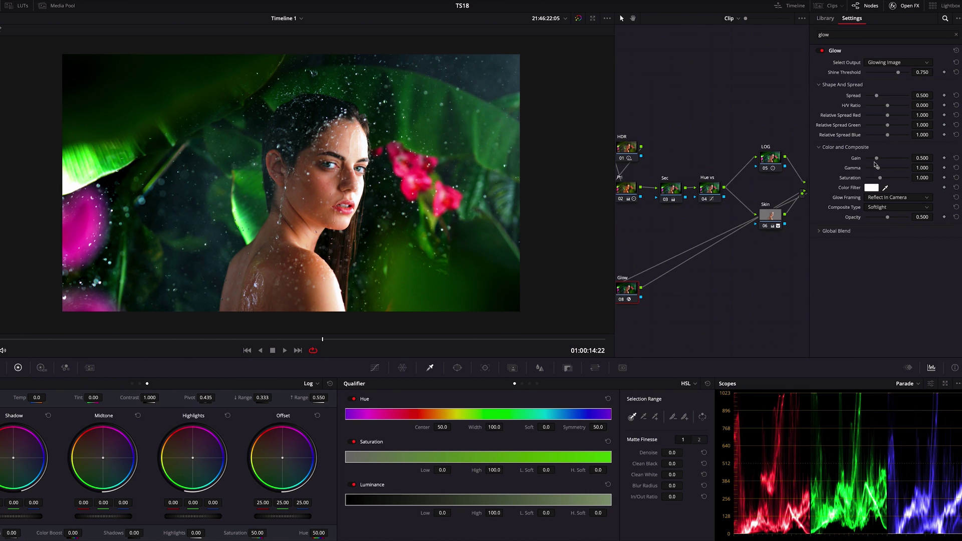
click(841, 233)
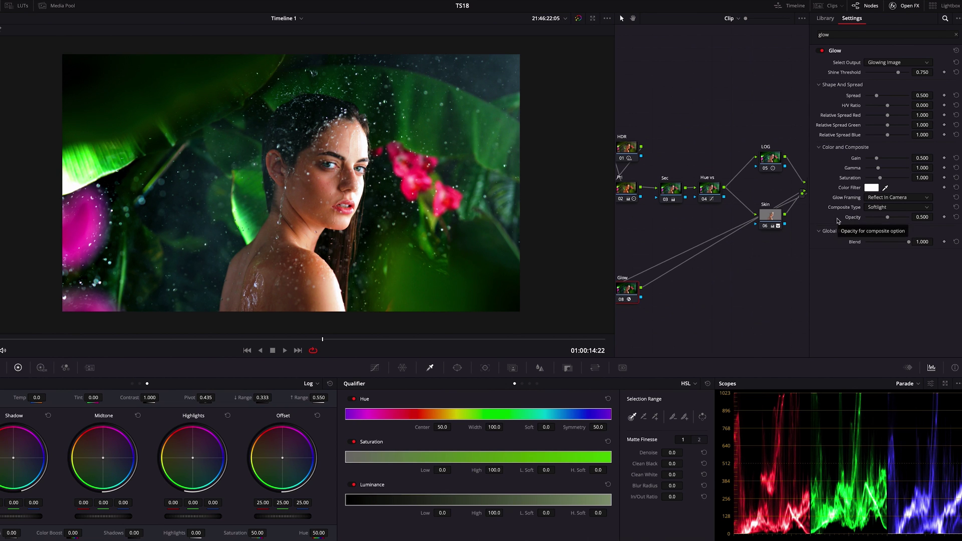
click(883, 73)
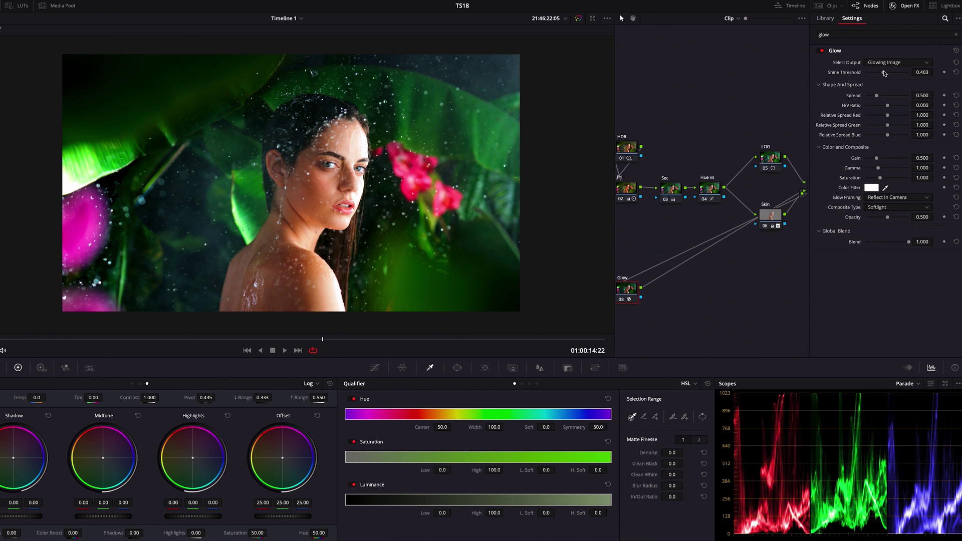
drag(883, 73, 875, 95)
drag(876, 158, 880, 158)
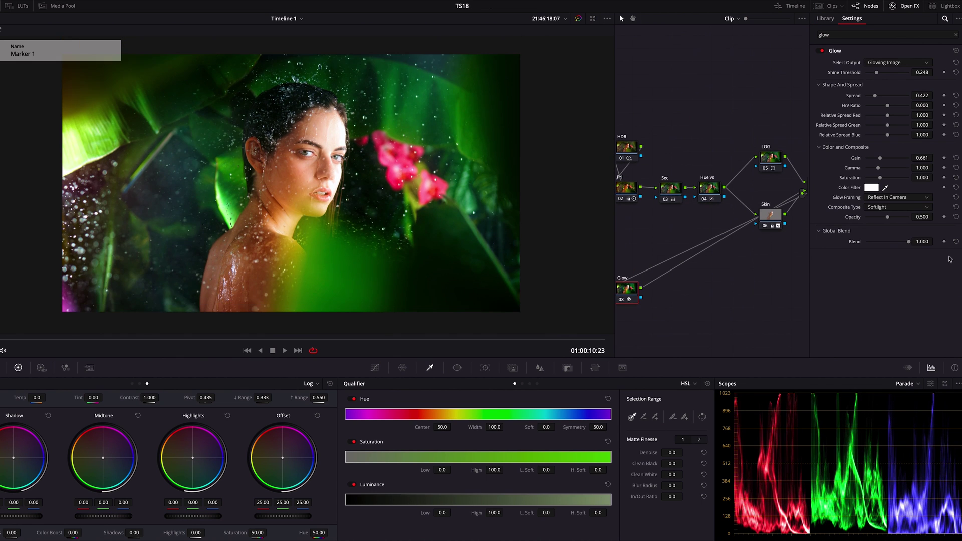
click(884, 243)
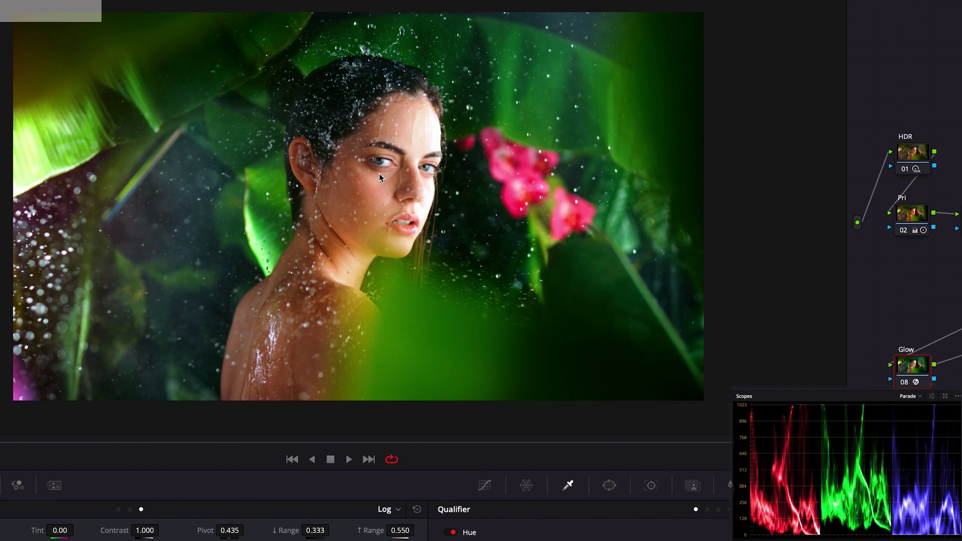
key(ctrl+d)
key(ctrl+d)
key(ctrl+d)
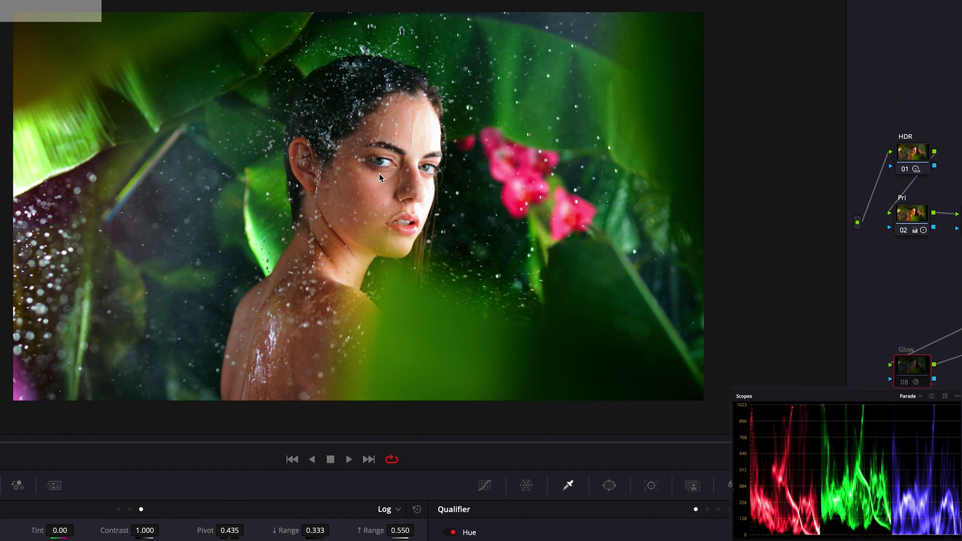
key(ctrl+d)
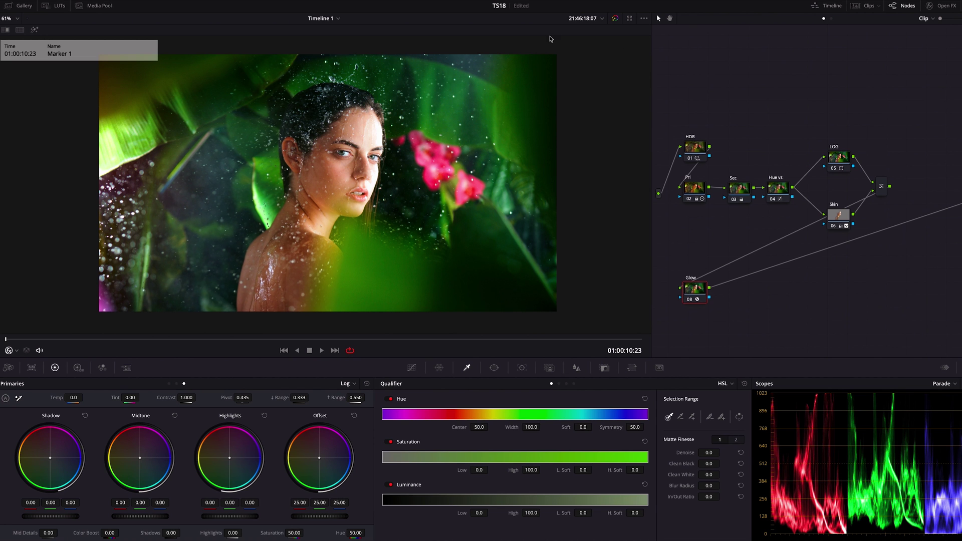
Toggle grade bypass so the rain portrait shows its original, ungraded colours for comparison
click(617, 19)
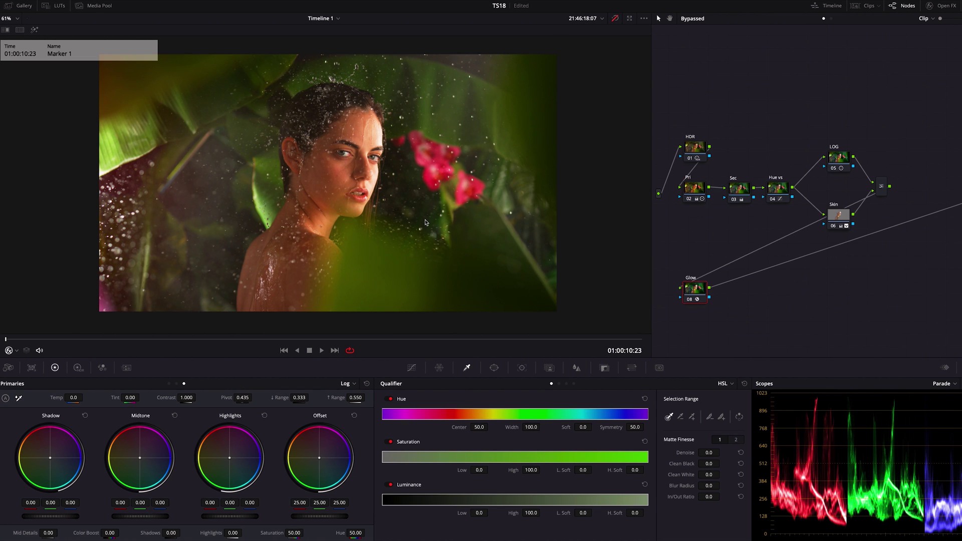